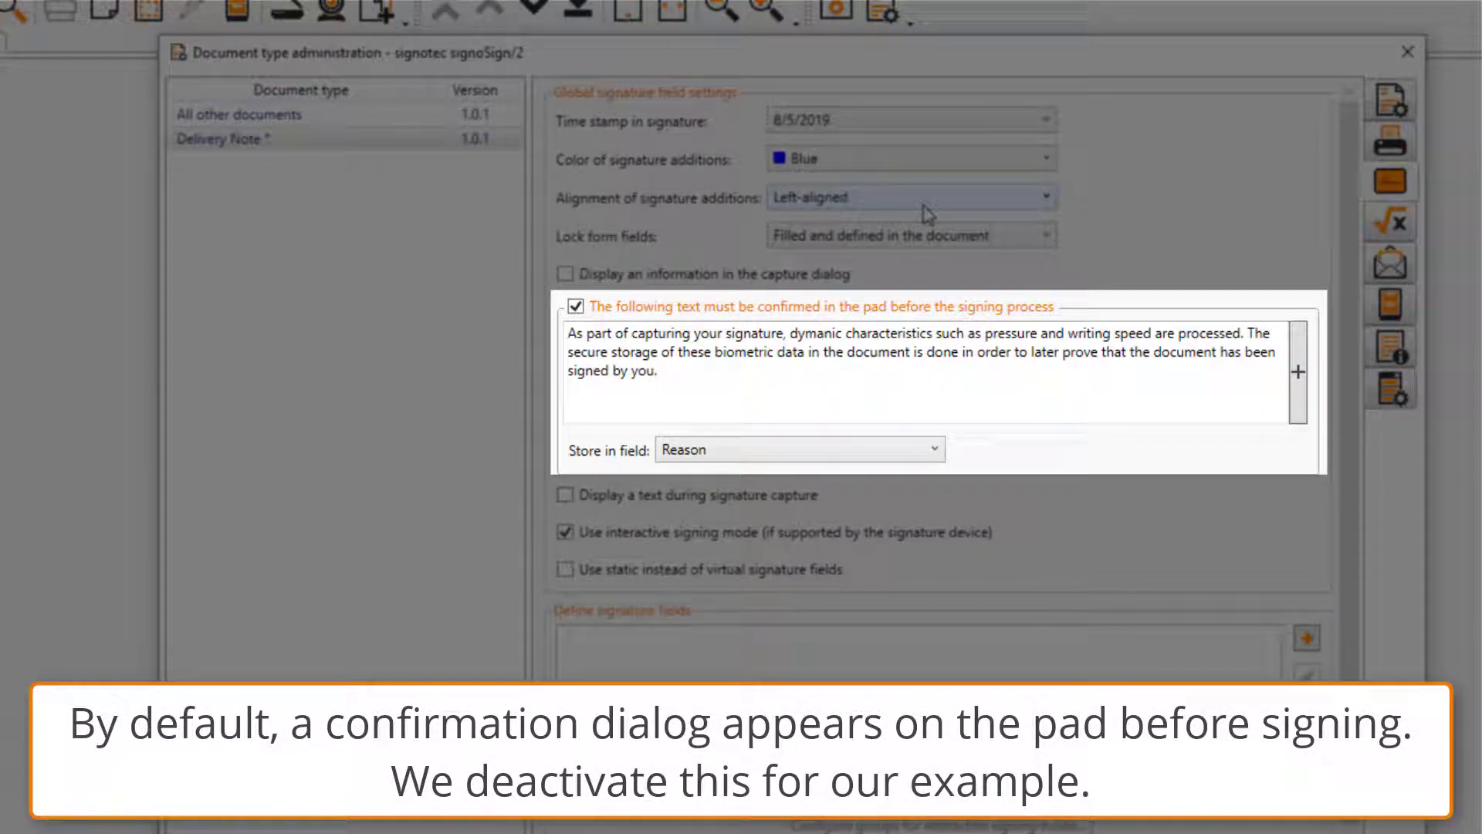
Turn off the pad text confirmation and define a mandatory signature field at the search term "Signature receiver", about 111 wide and 47 high
left_click(683, 311)
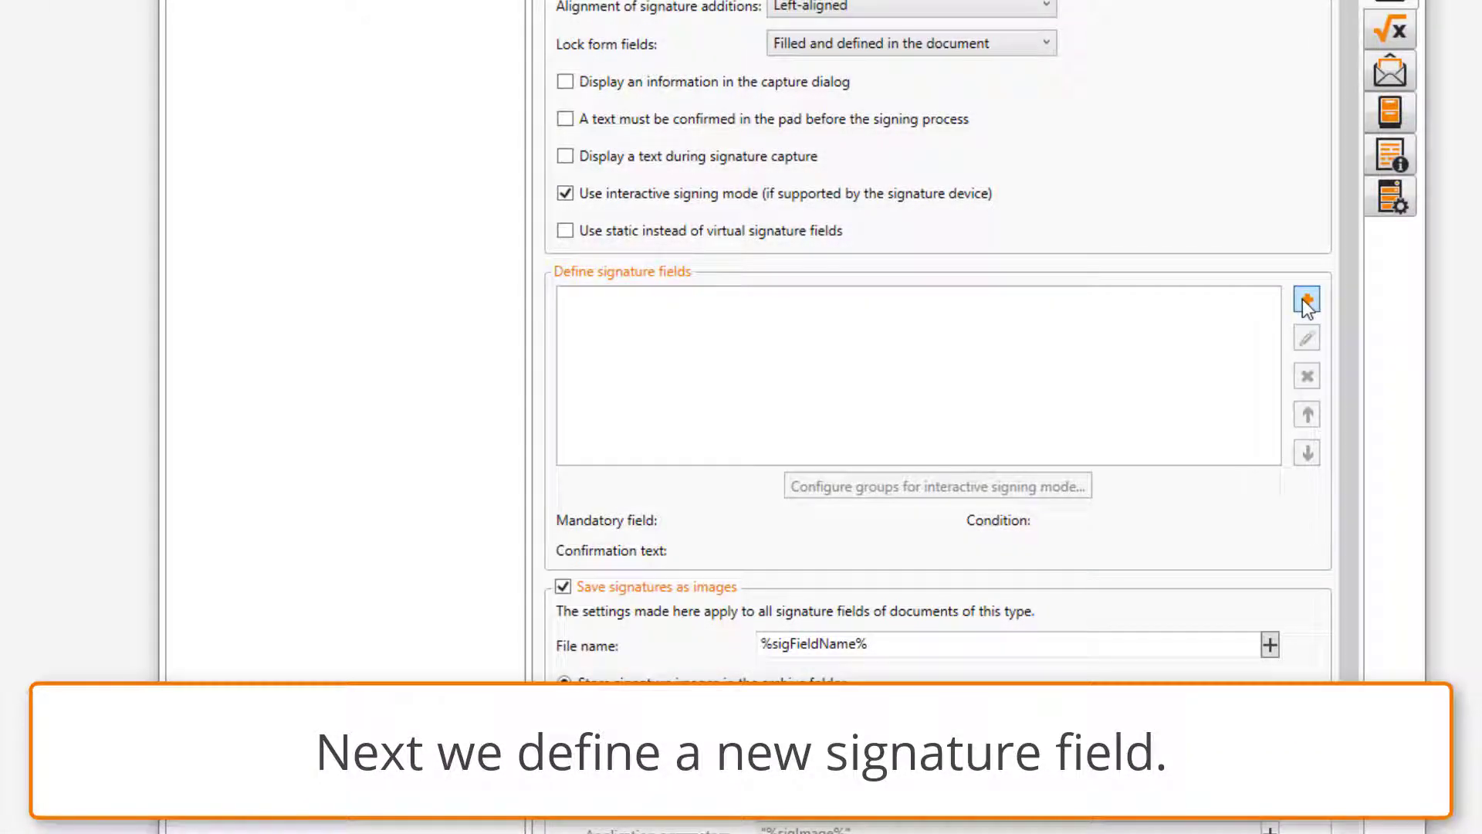
left_click(1304, 300)
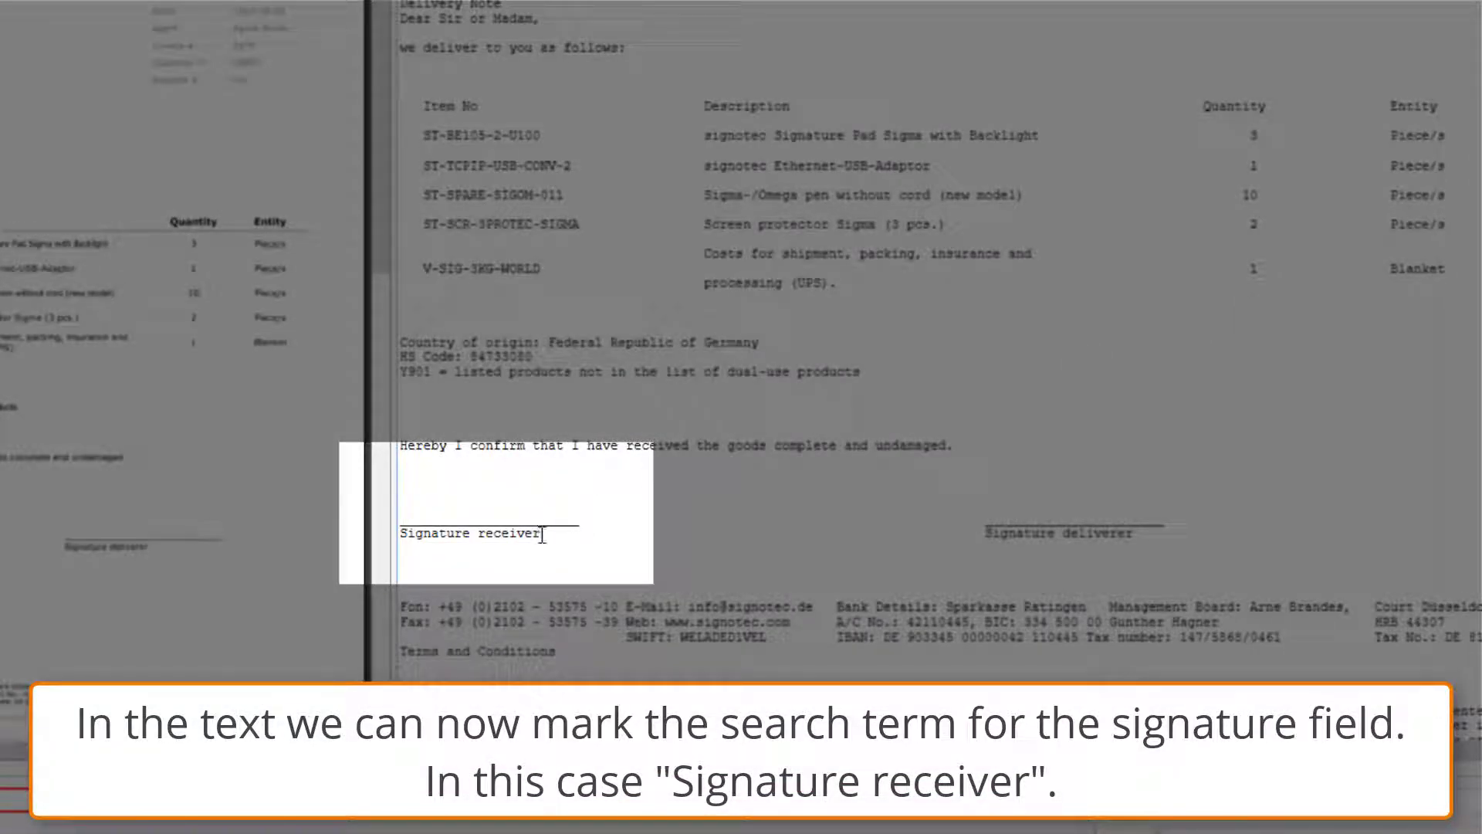
left_click_drag(542, 534, 369, 548)
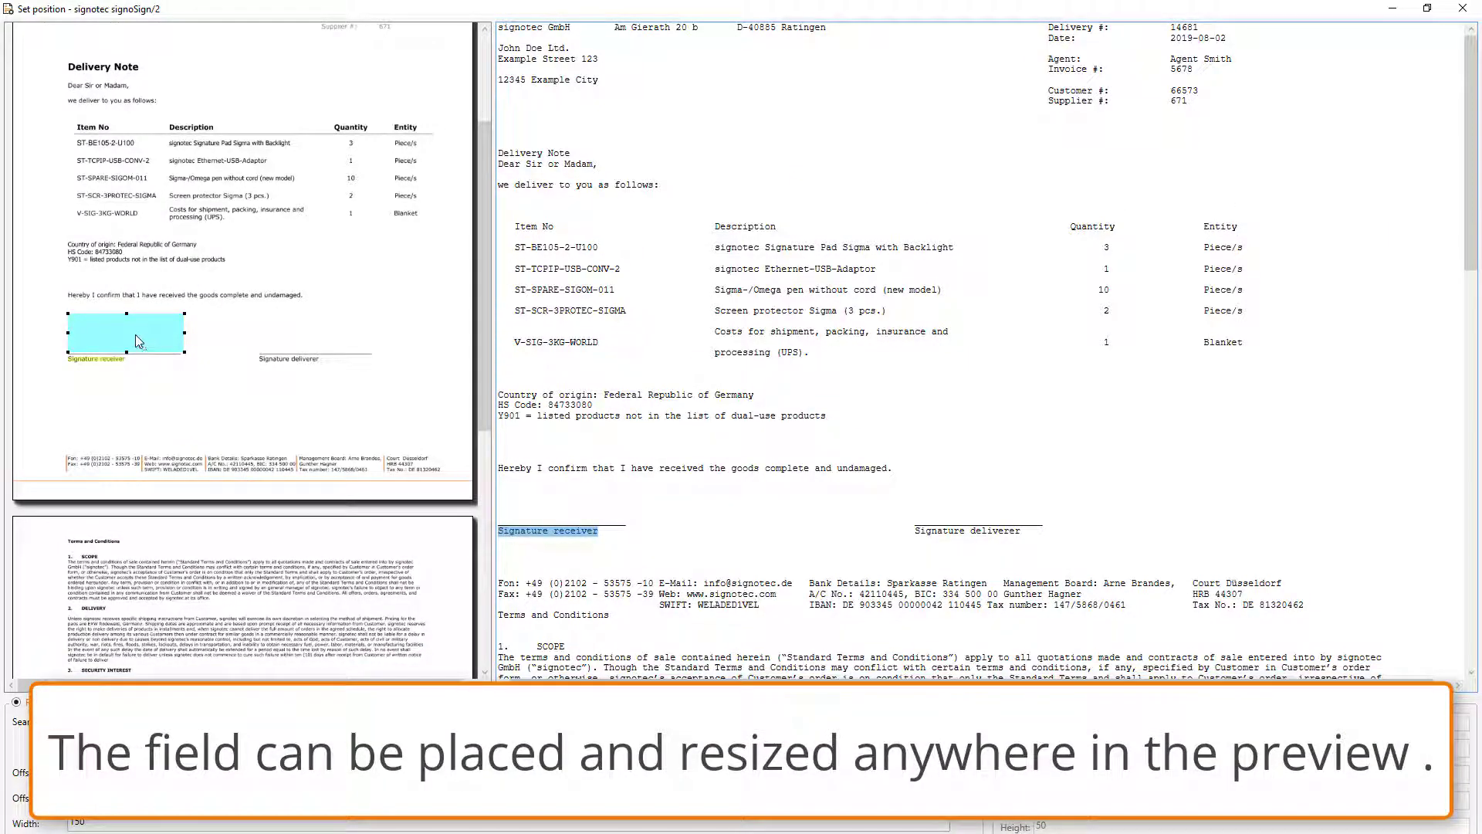
left_click_drag(133, 337, 155, 313)
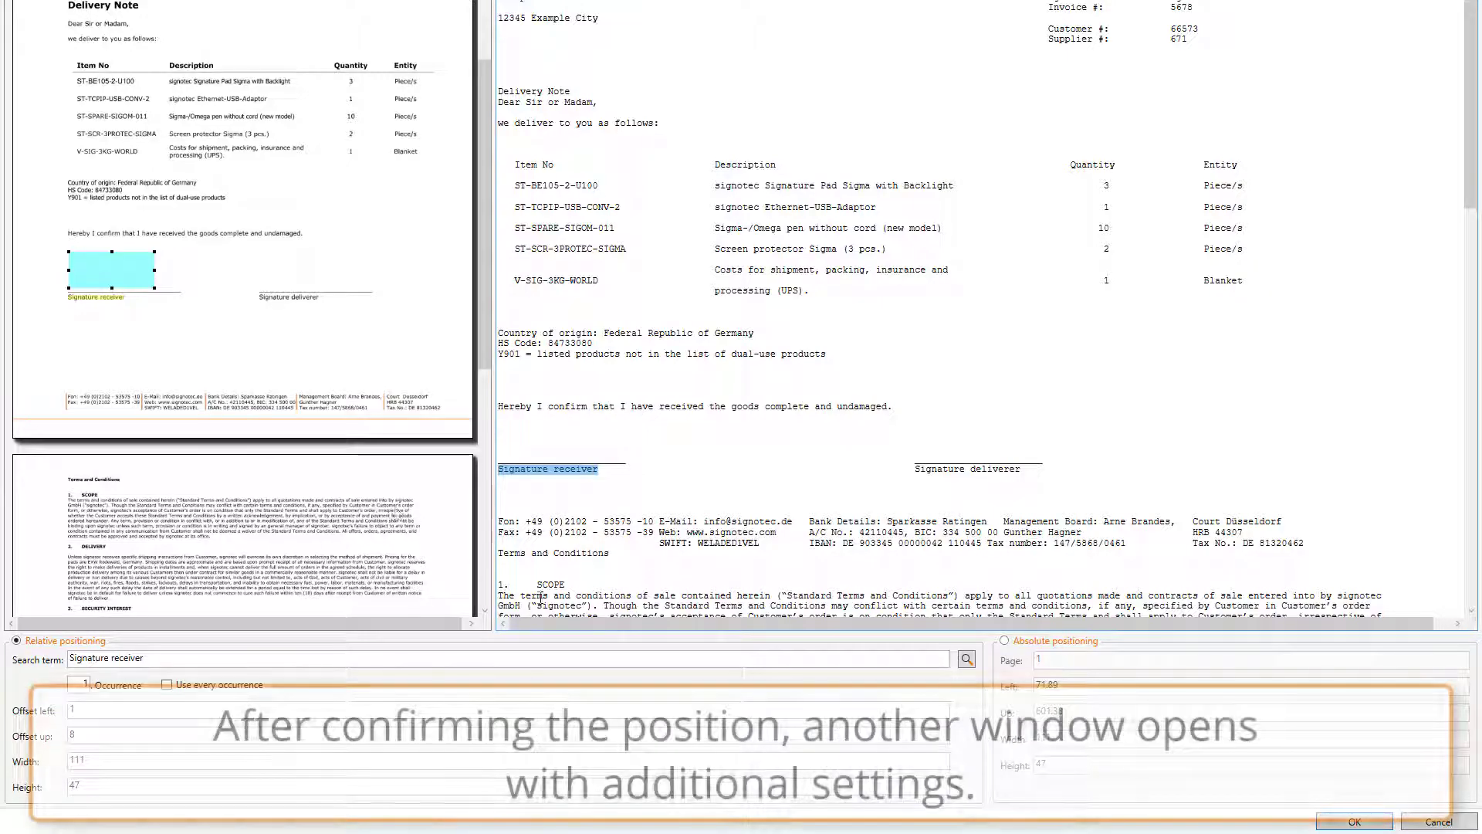
left_click(1349, 821)
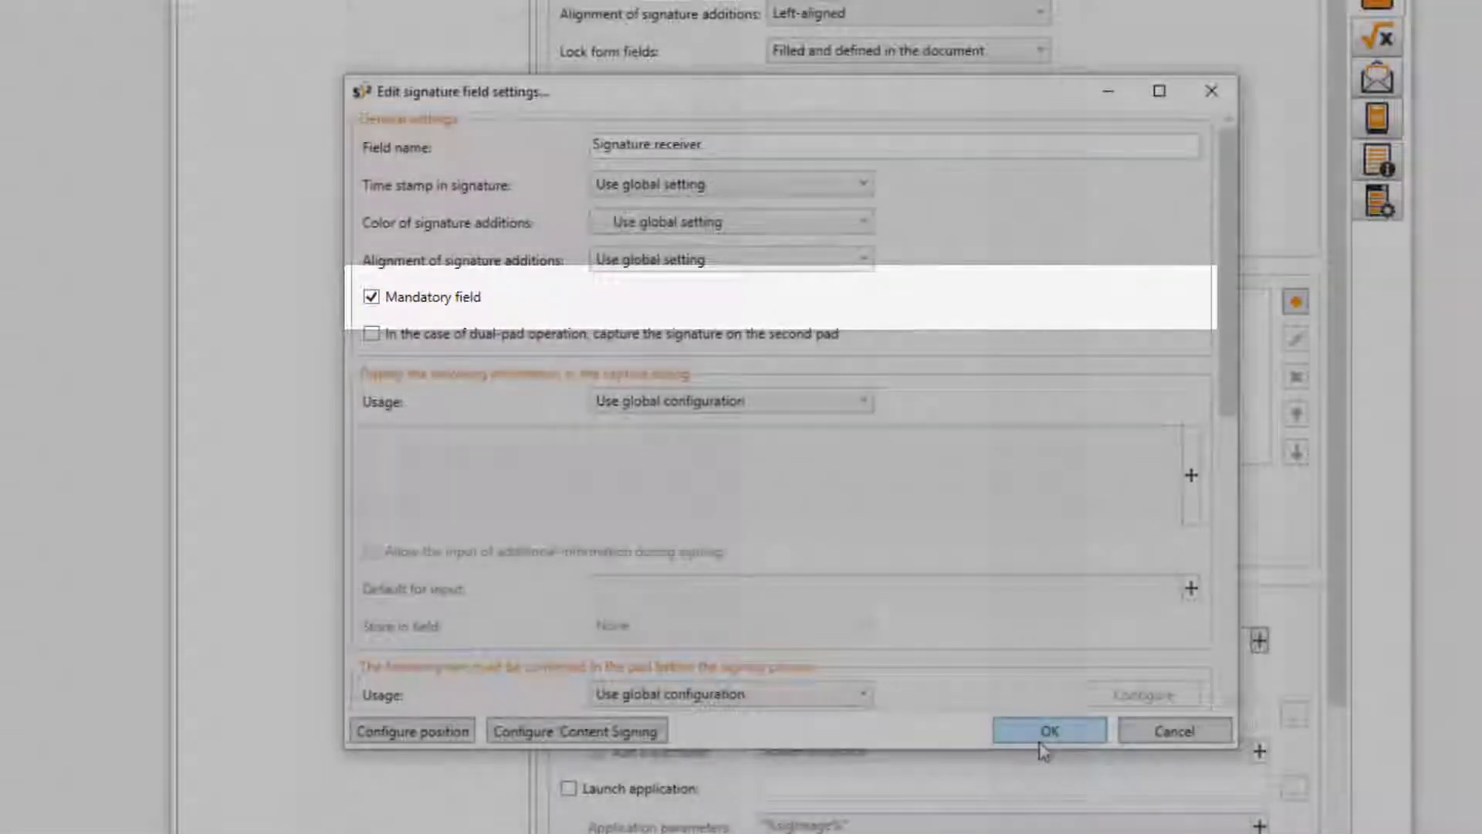
left_click(1042, 741)
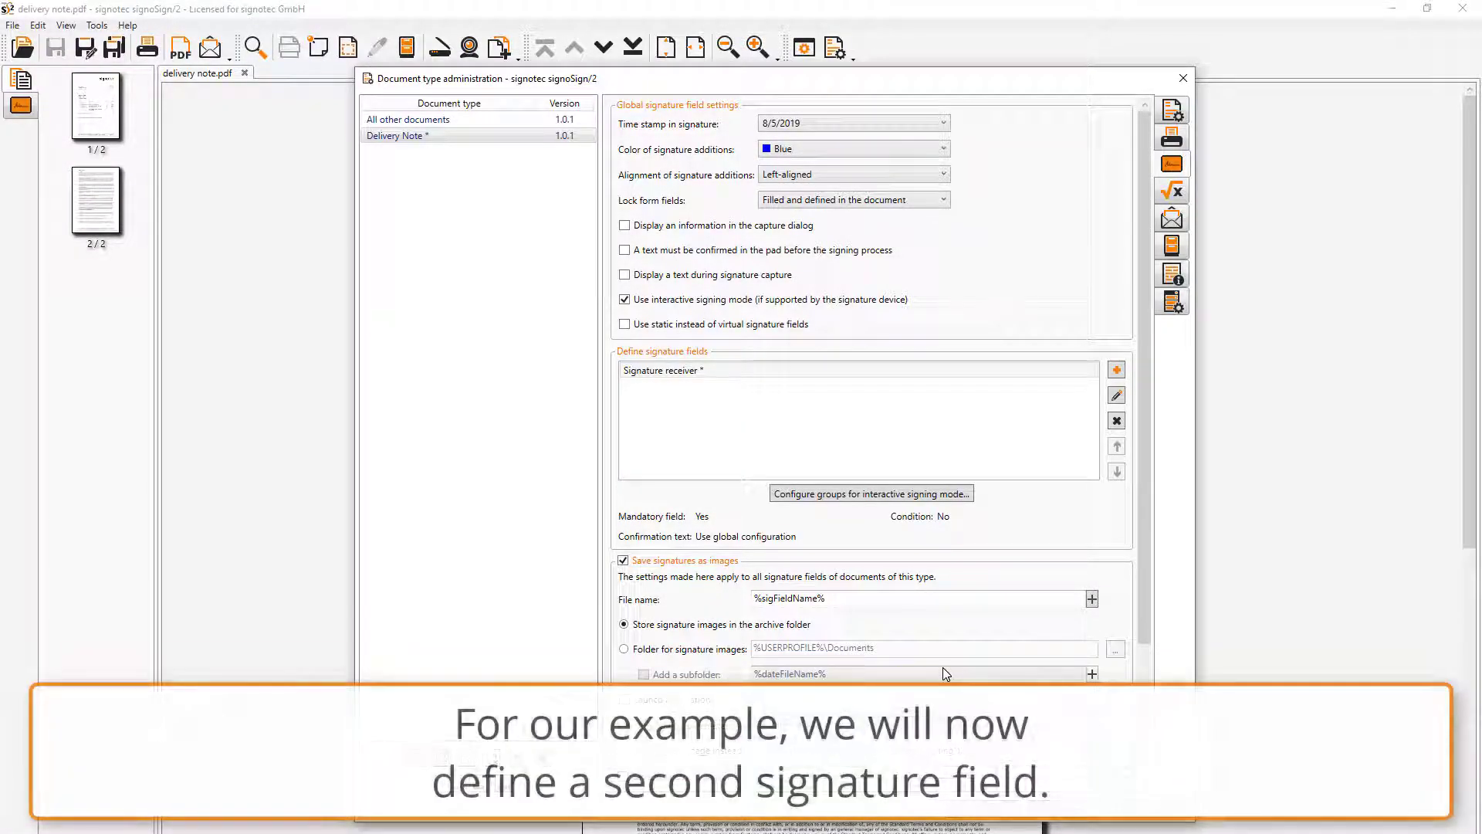
Define a second signature field positioned by the search term "Signature deliverer", narrowed to about 119 wide and 49 high
left_click(1116, 371)
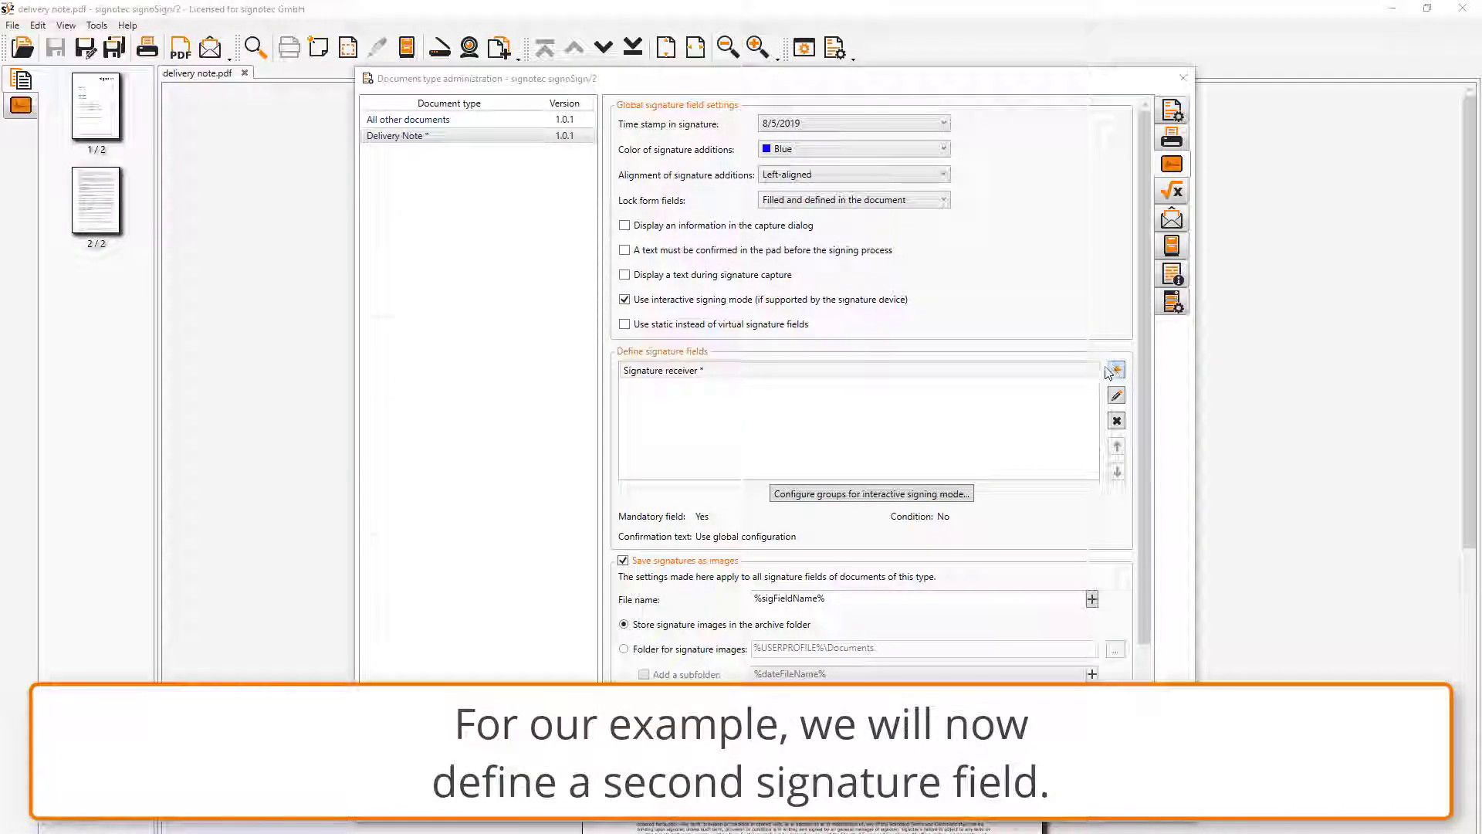
left_click_drag(1024, 532, 915, 531)
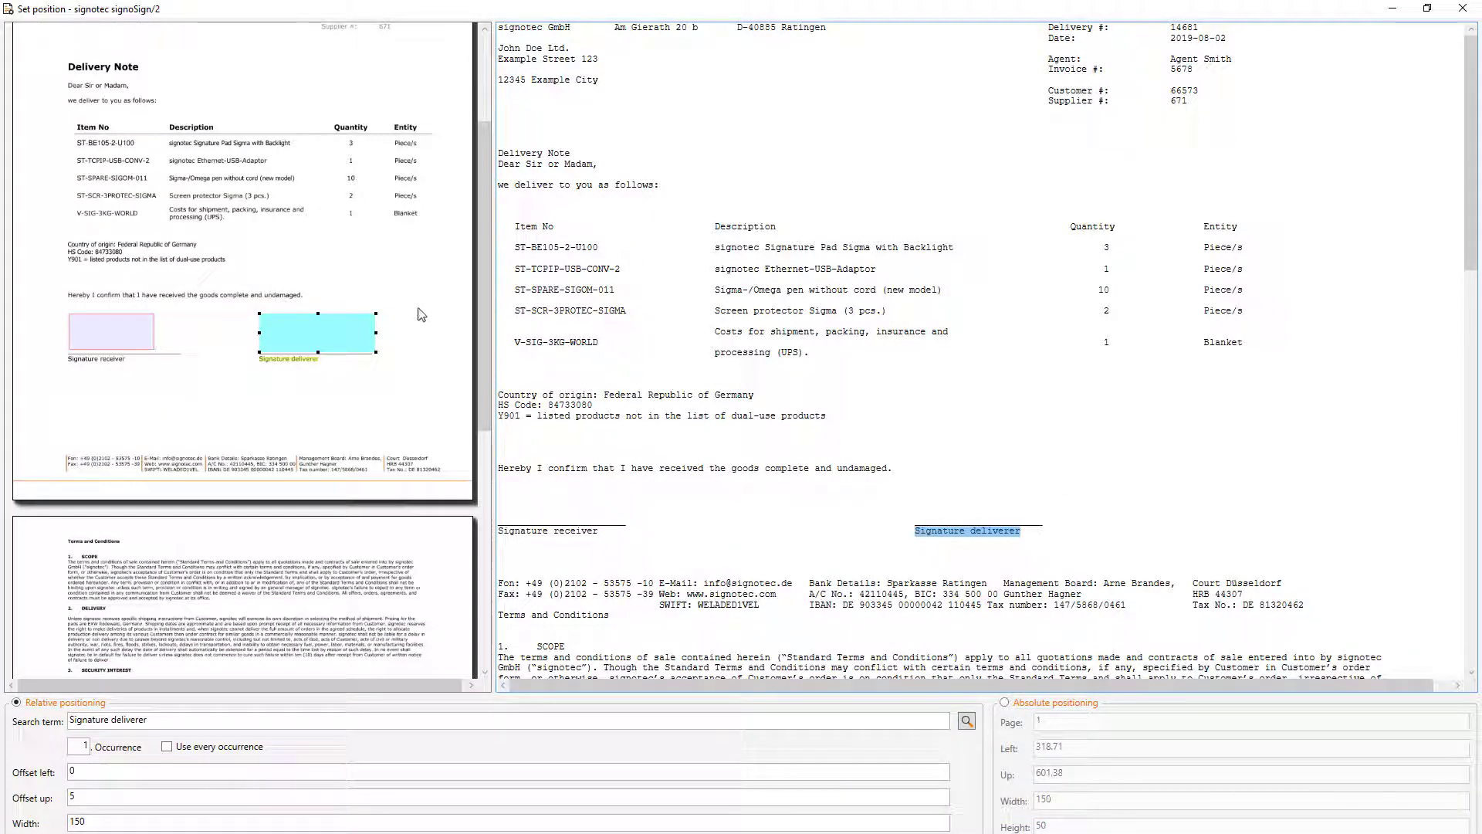
left_click_drag(376, 313, 353, 313)
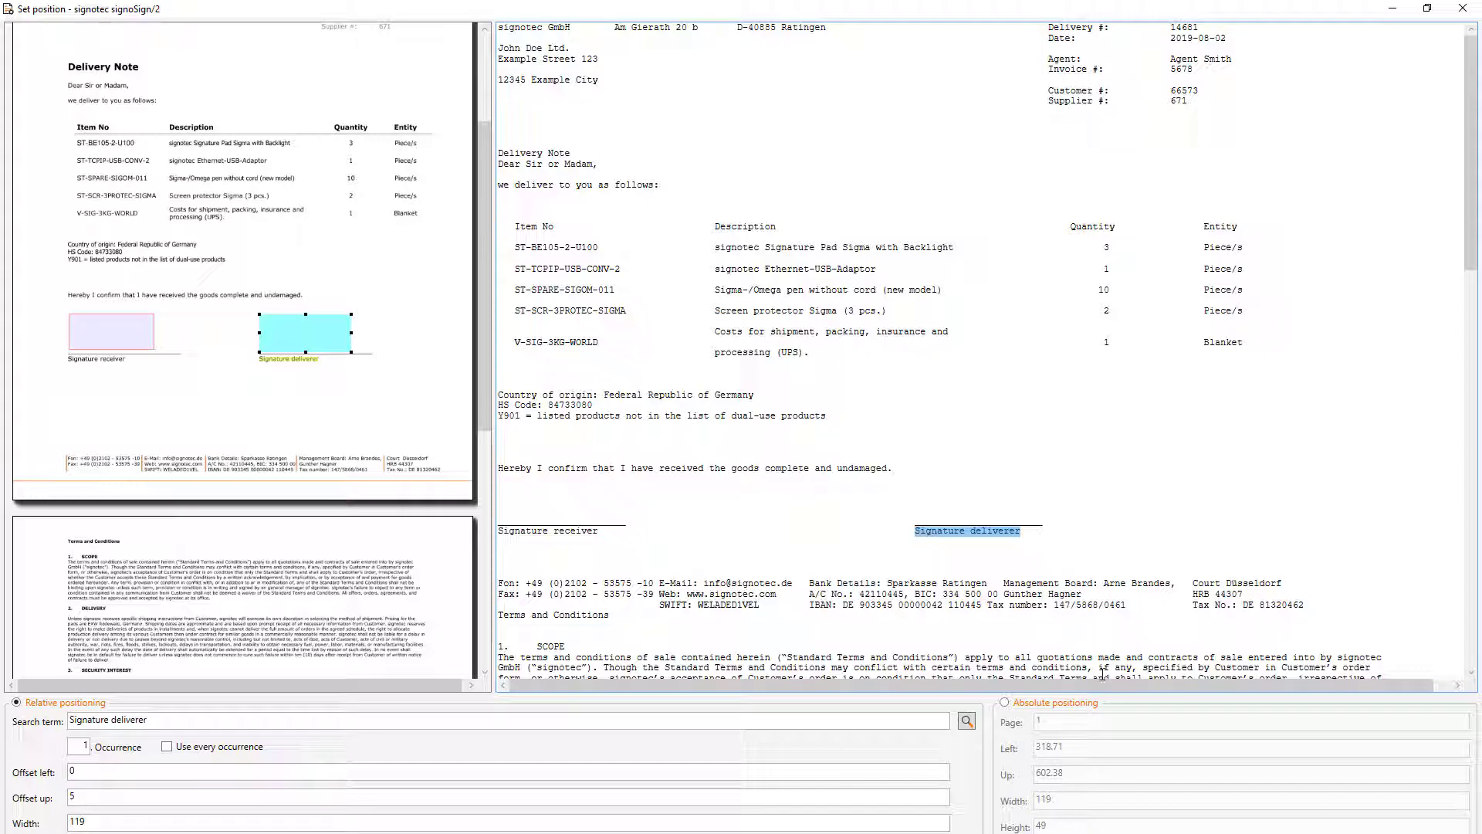
left_click(1353, 832)
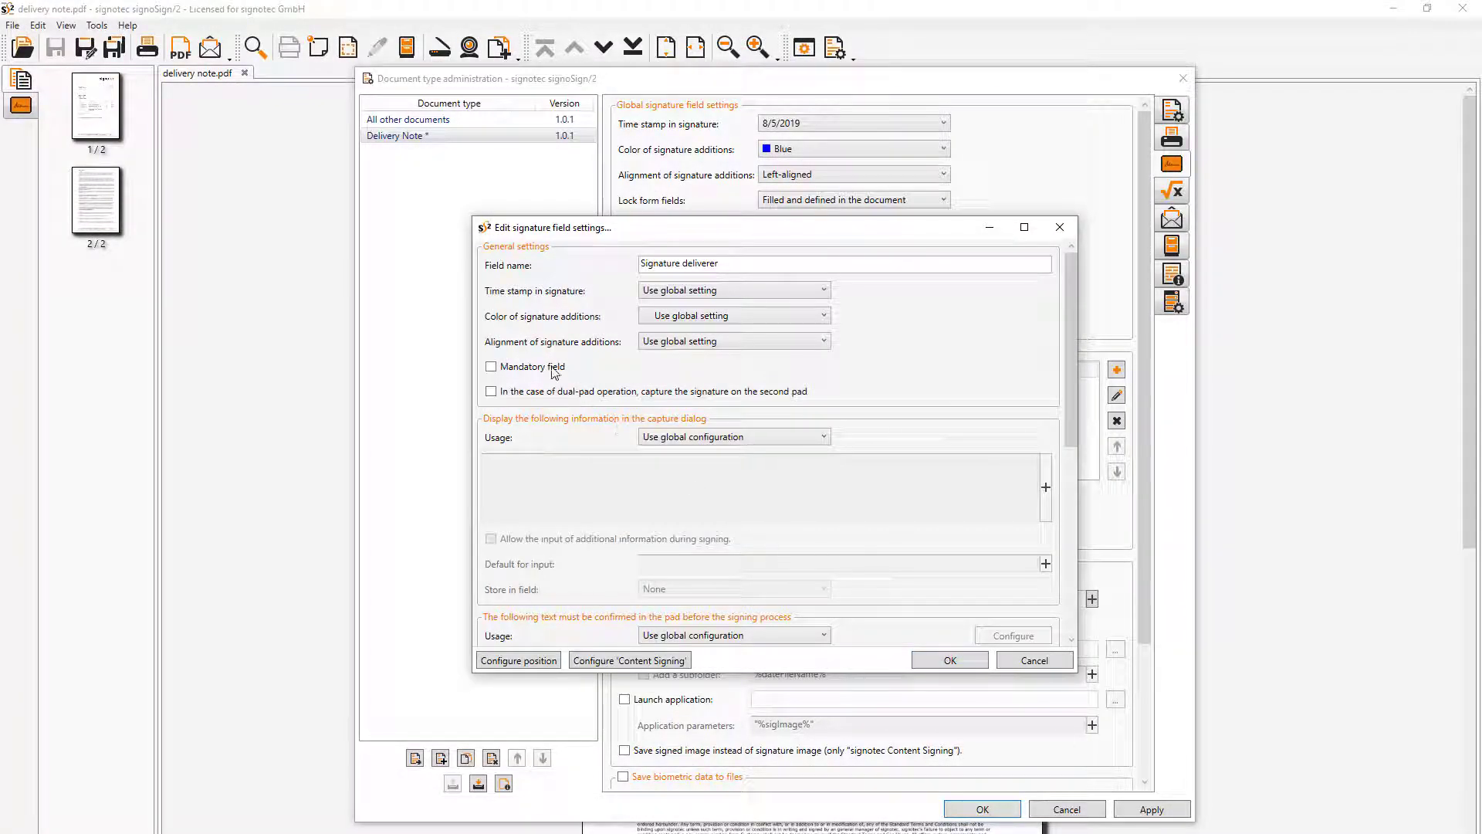
left_click(940, 661)
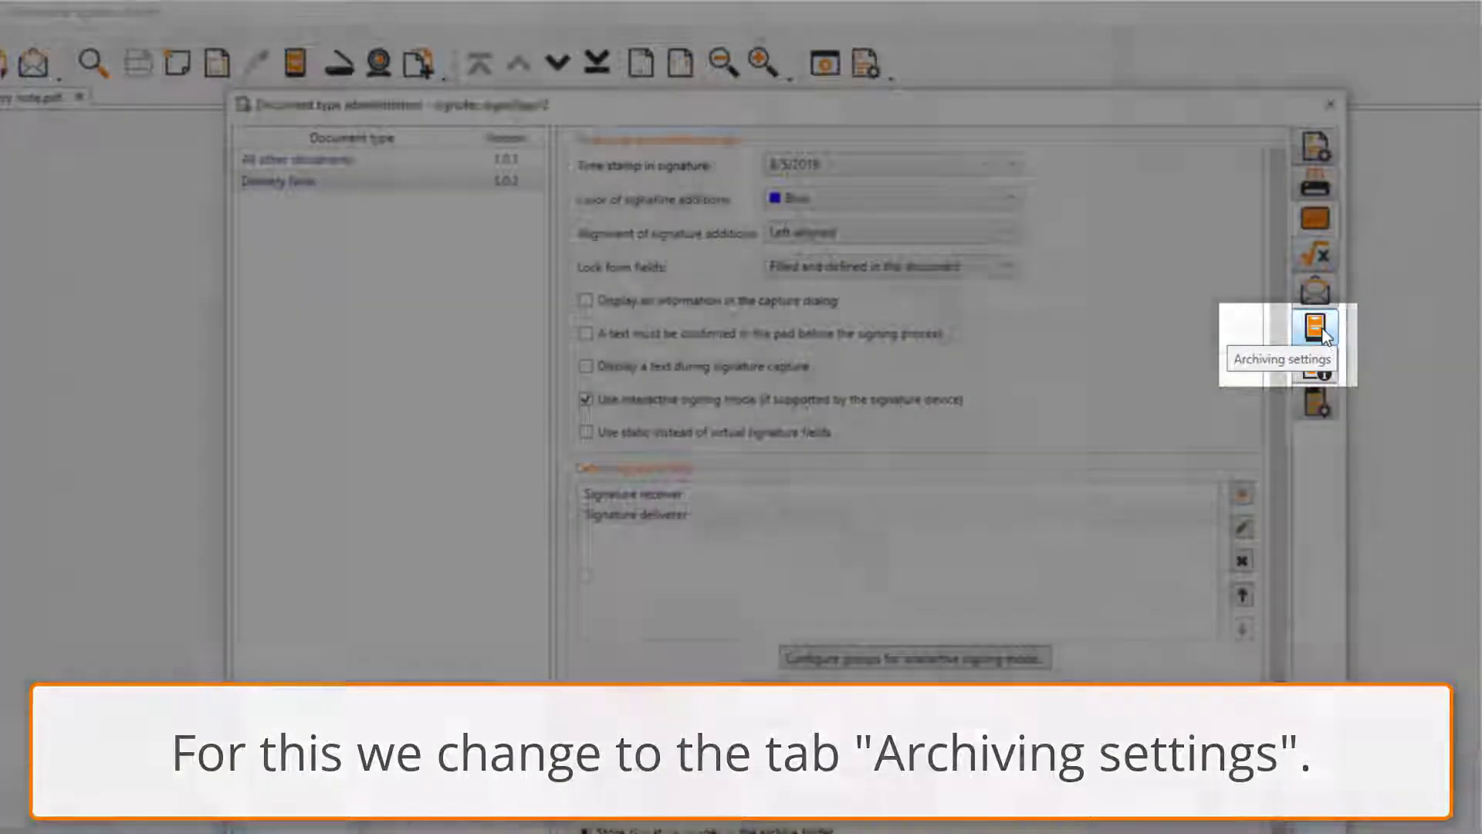
In the archiving settings, set the archive file name to "Delivery Note %dateFileName%", using the short-format current date variable
left_click(1322, 332)
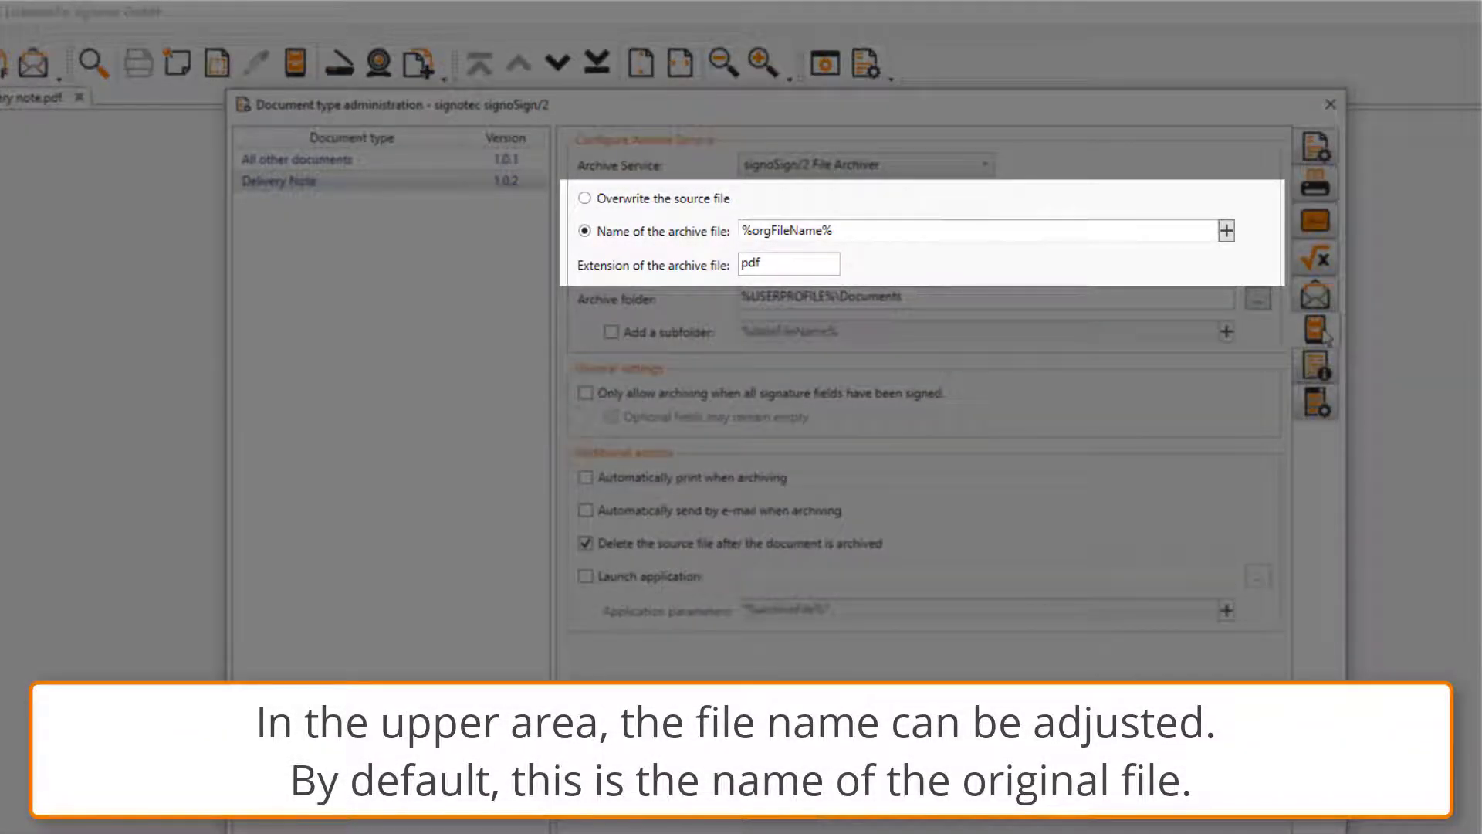
left_click(962, 232)
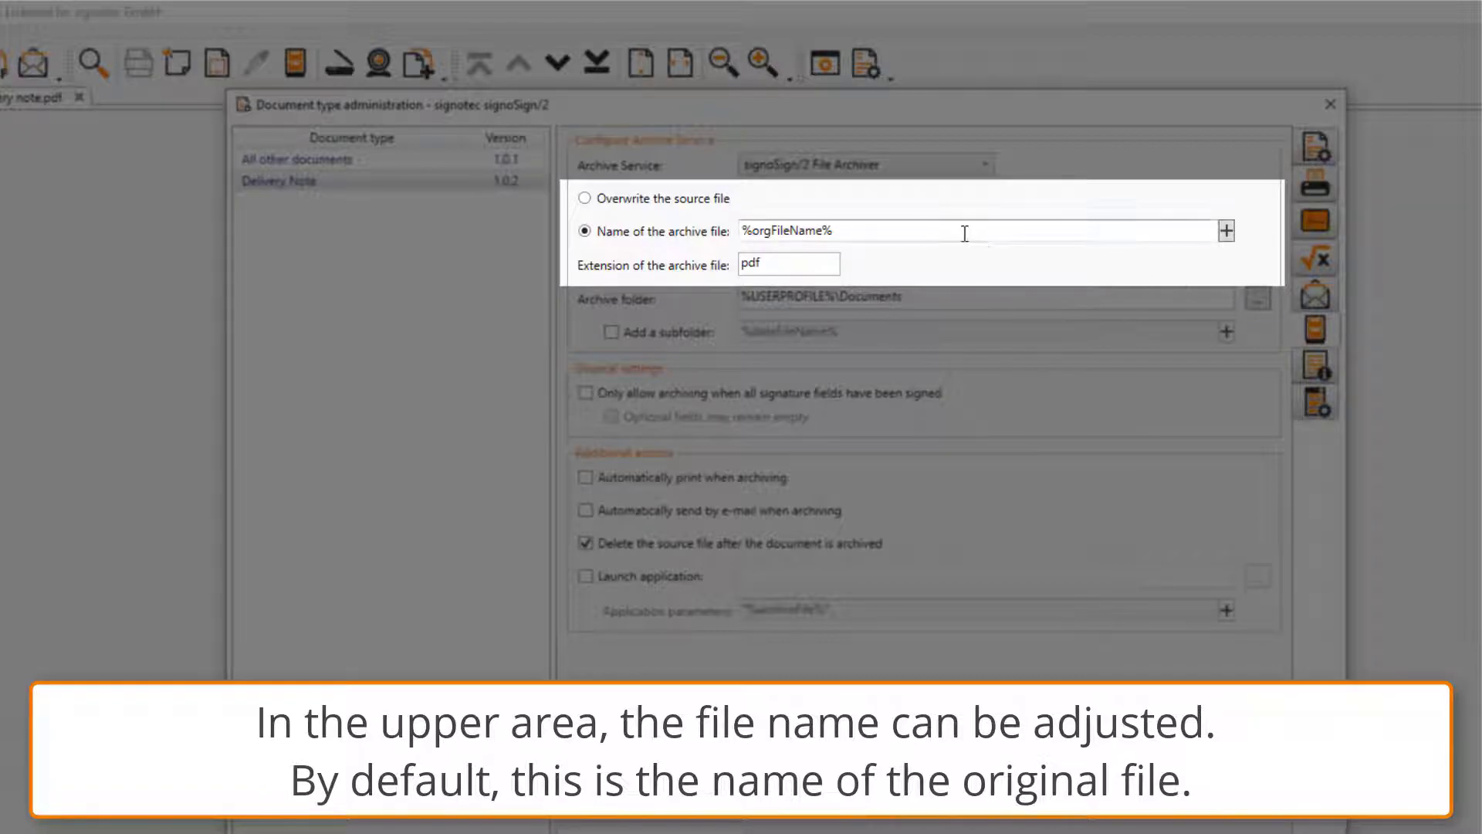
key("ctrl+a")
type("Delivery Note")
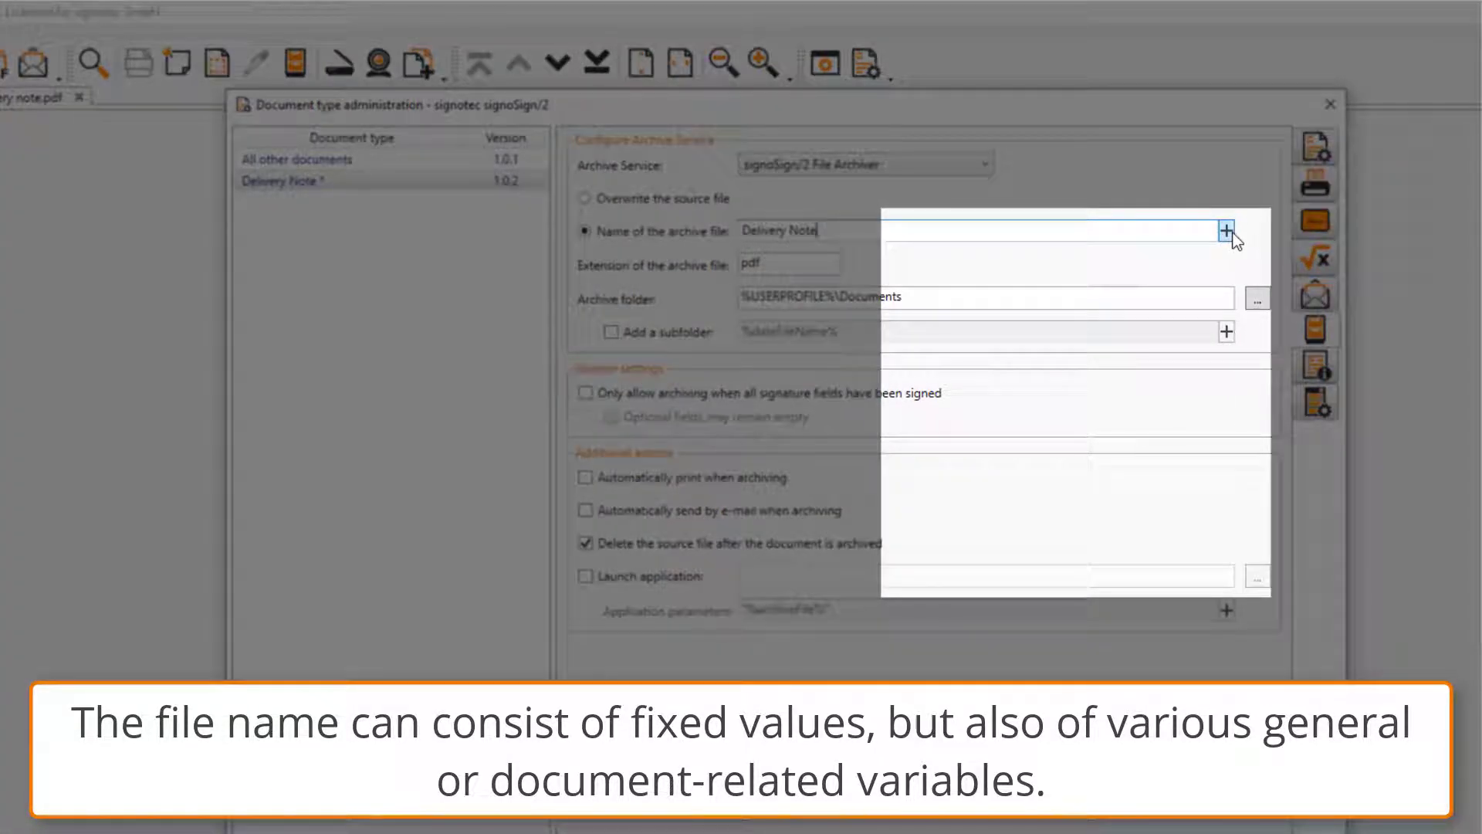
left_click(1227, 231)
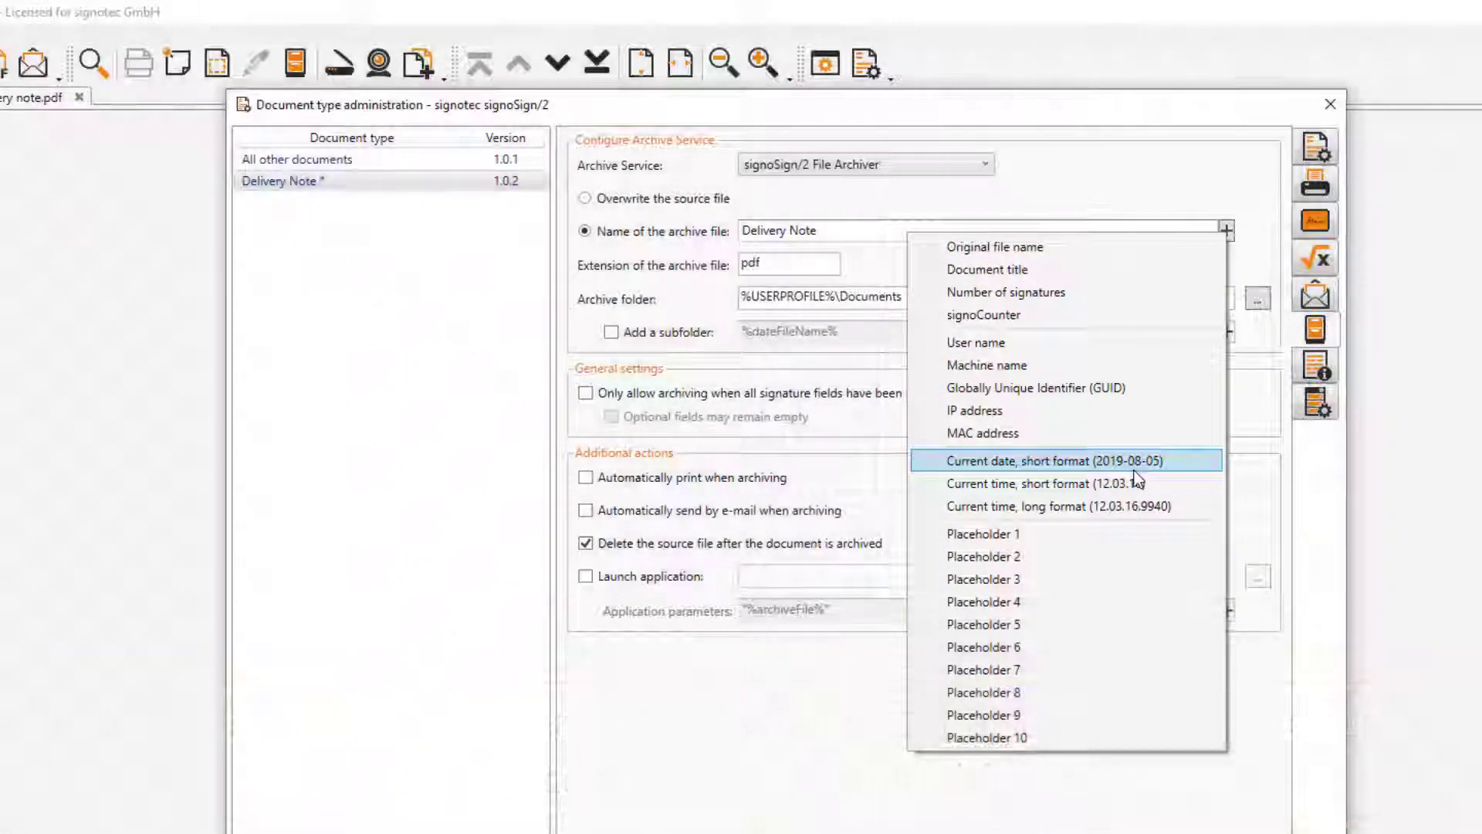
left_click(1133, 463)
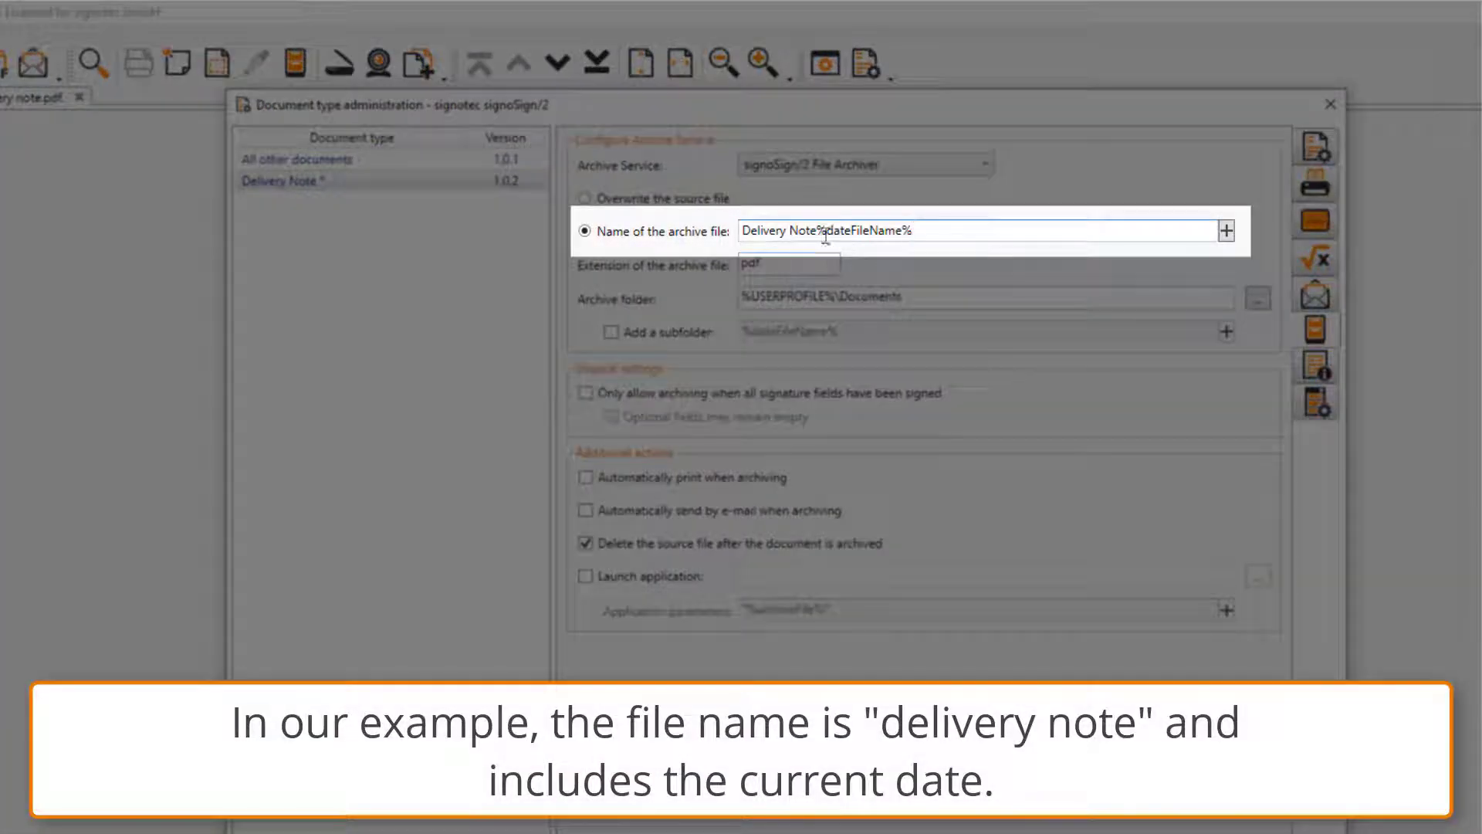
left_click(822, 233)
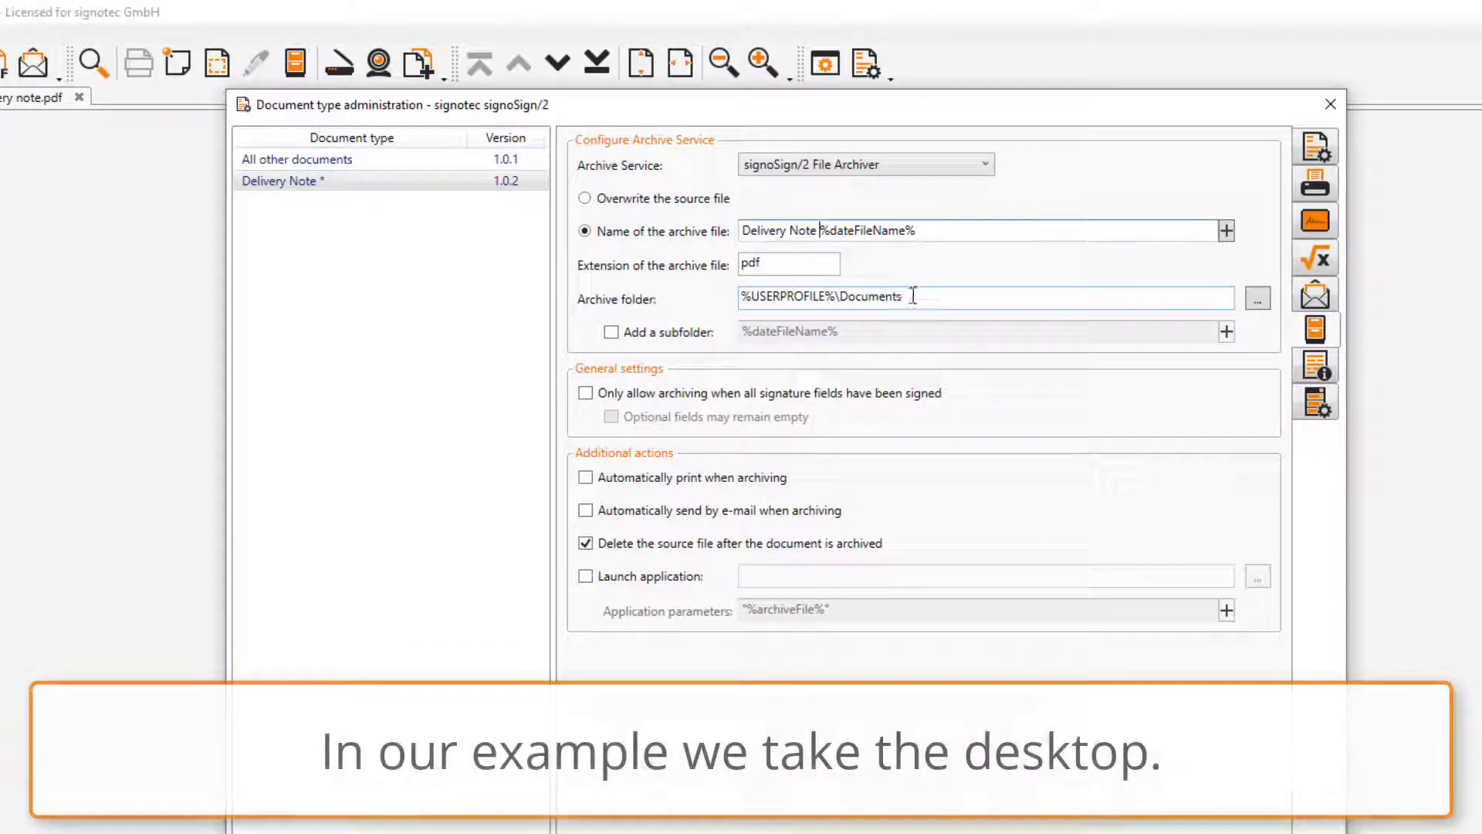
Set the archive folder to the Desktop, accessed with the logged-in user account
left_click(1265, 304)
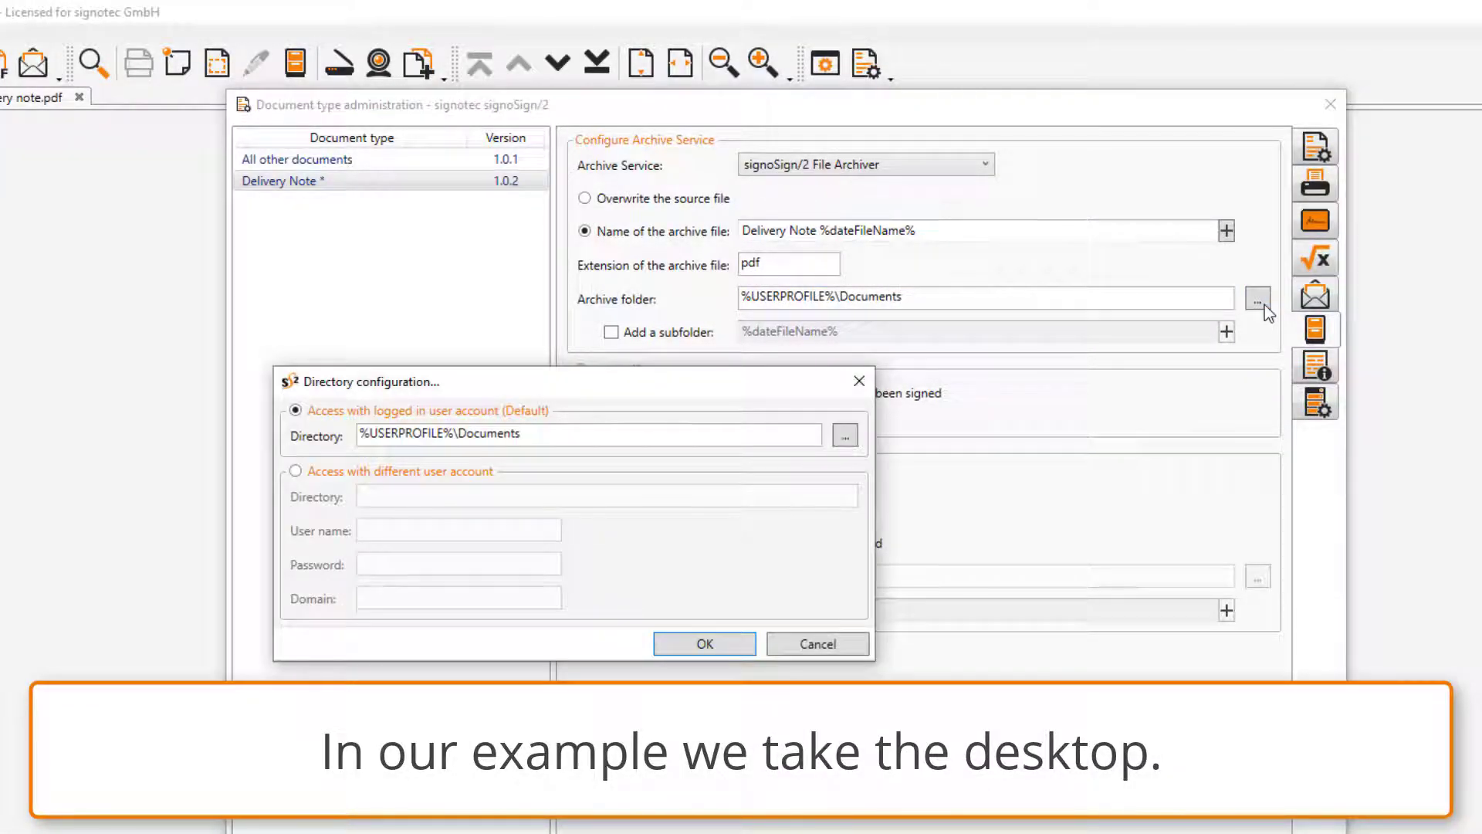
left_click(845, 437)
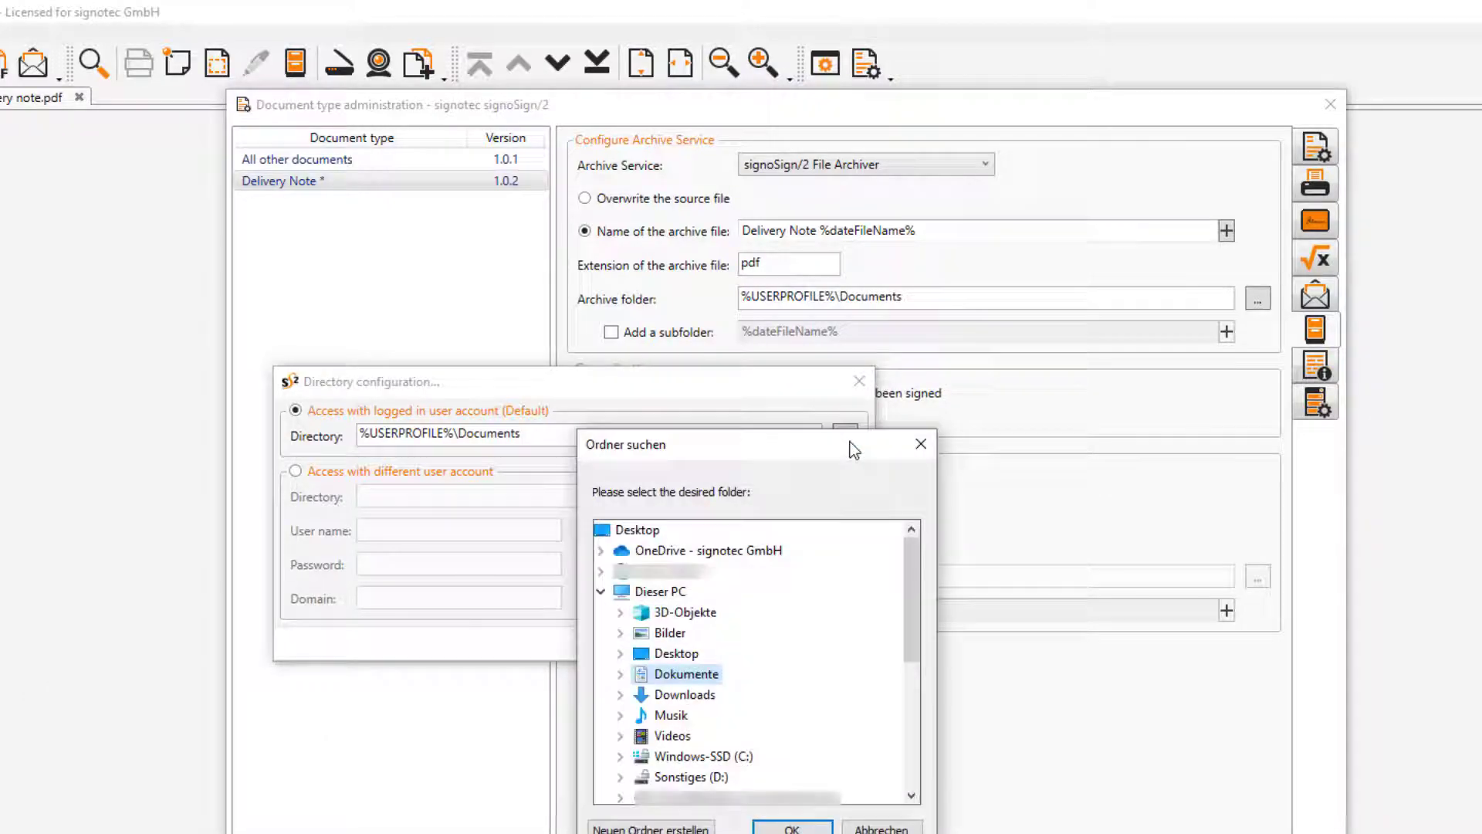
left_click(643, 533)
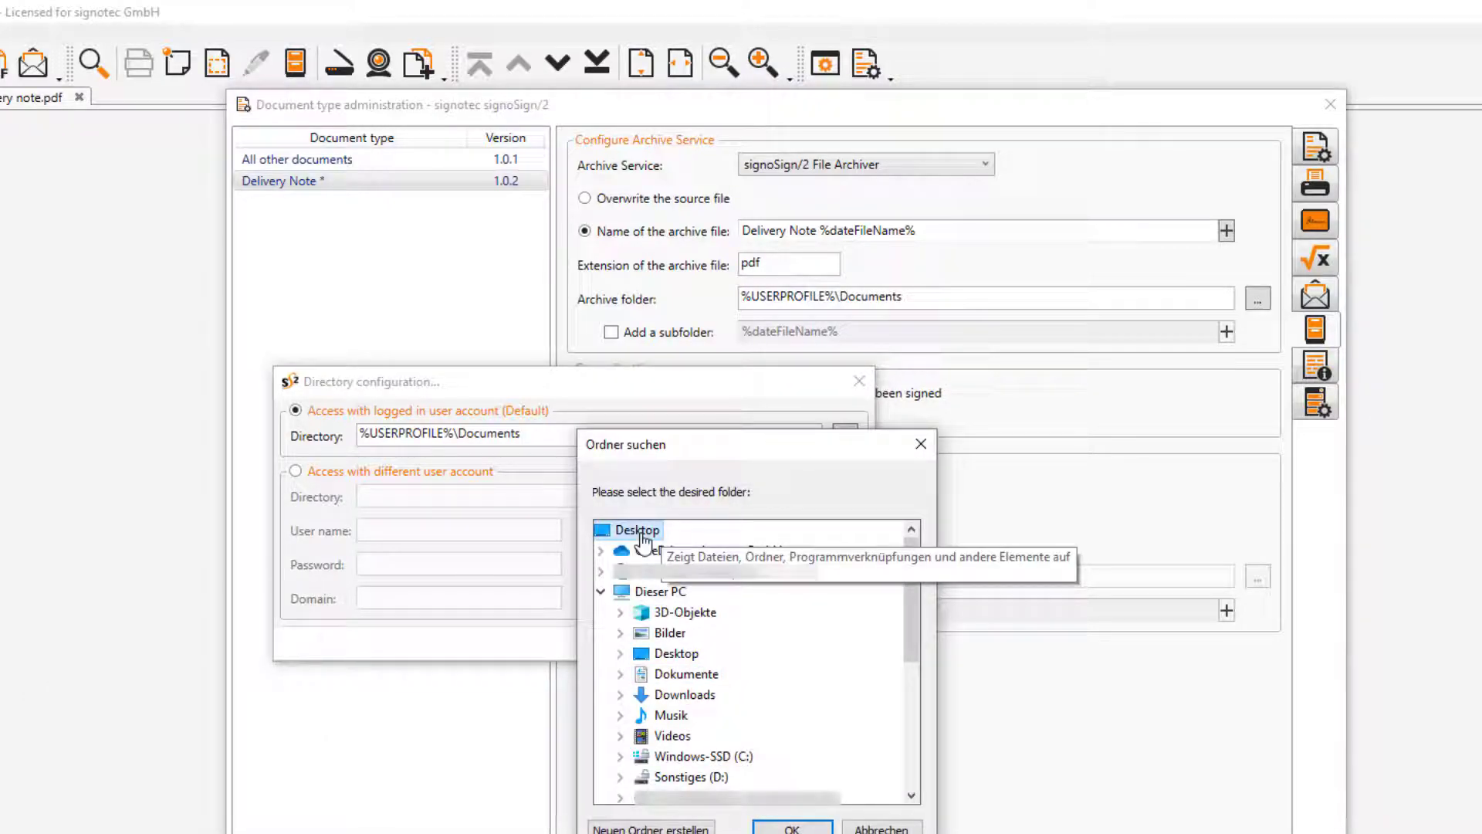
left_click(784, 827)
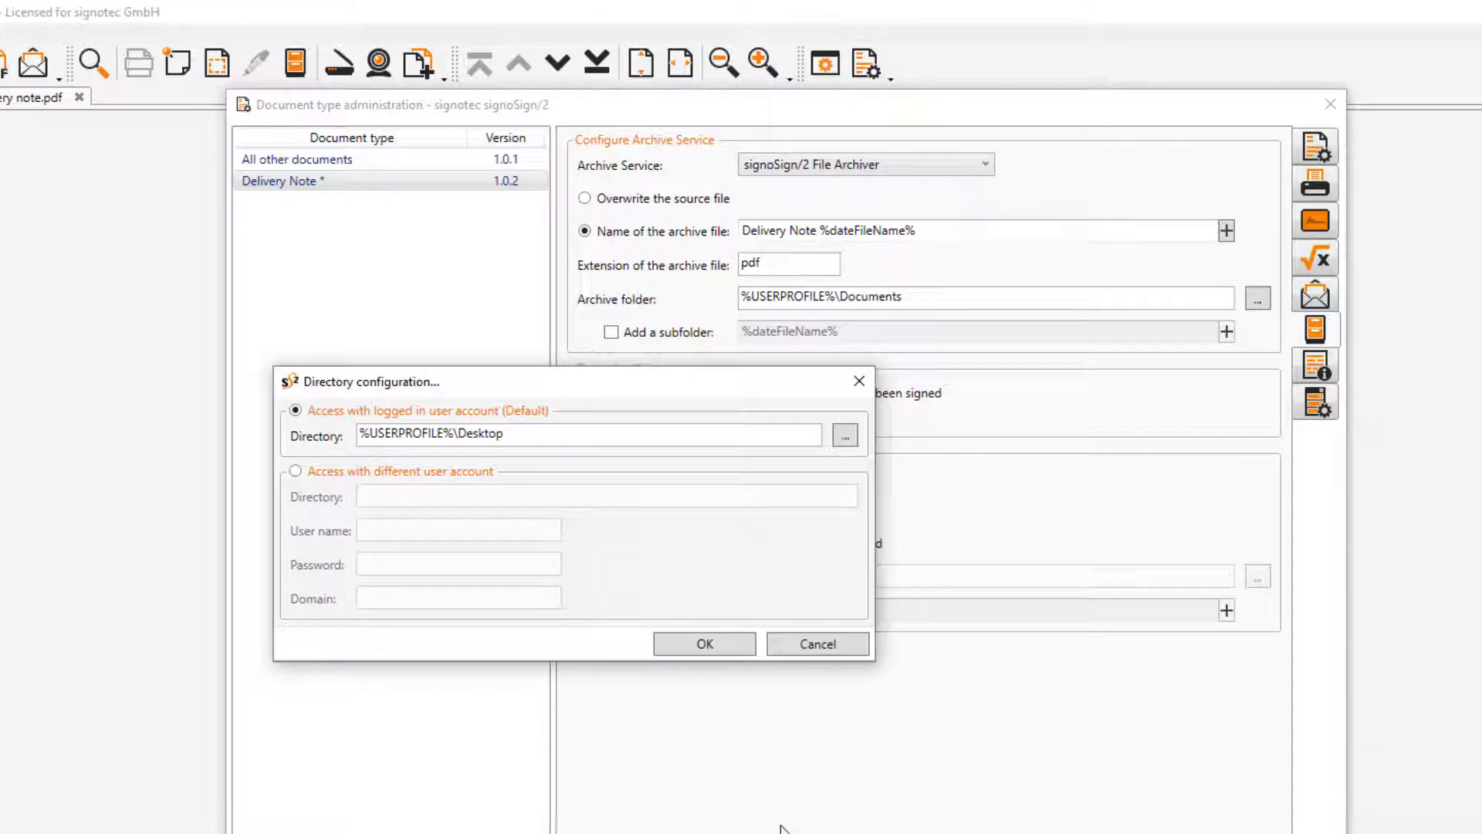
left_click(715, 648)
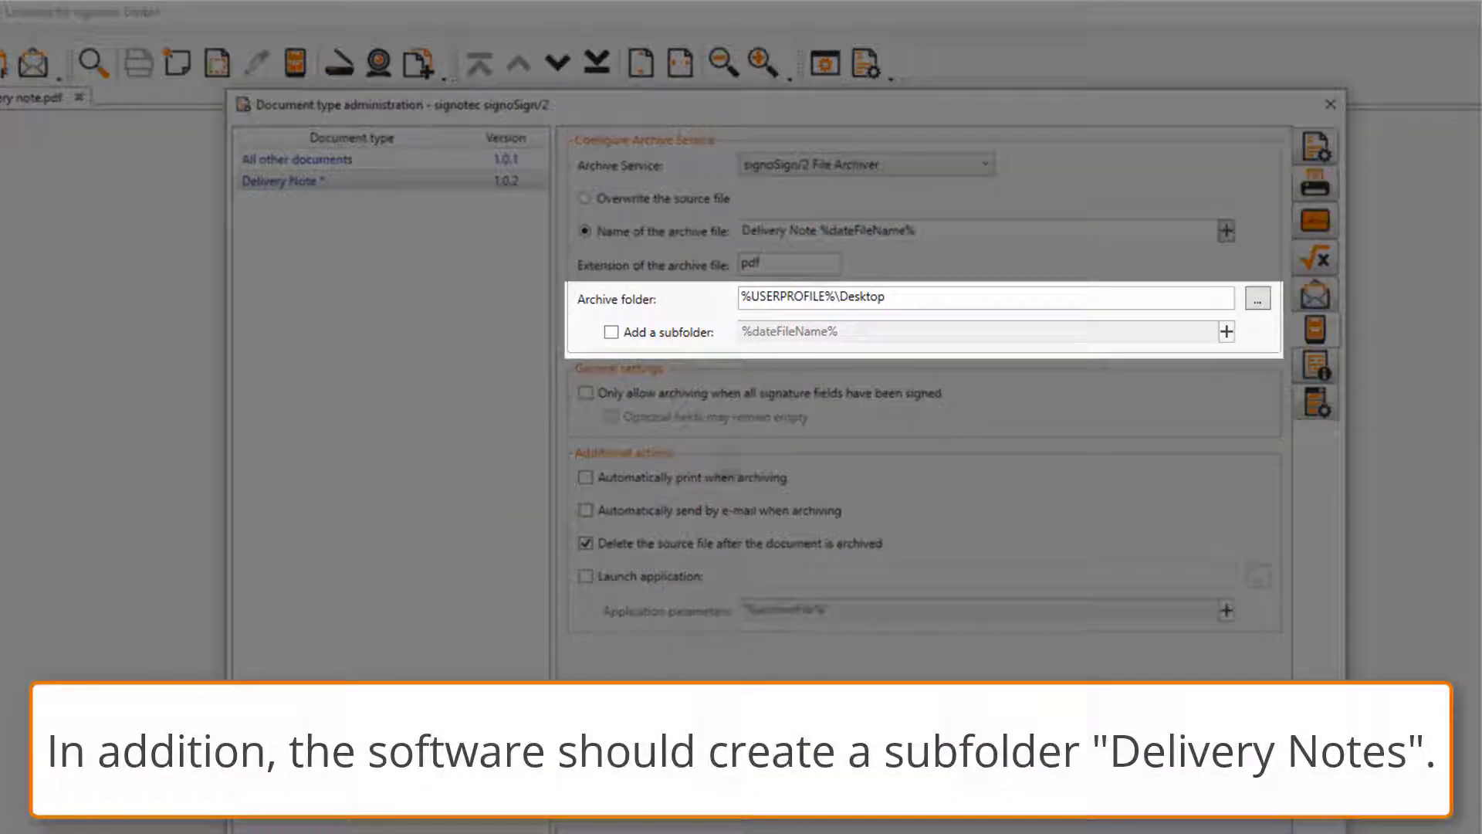
Add an archive subfolder named "Delivery Notes", allow archiving only when all signature fields have been signed, and save the settings
left_click(688, 338)
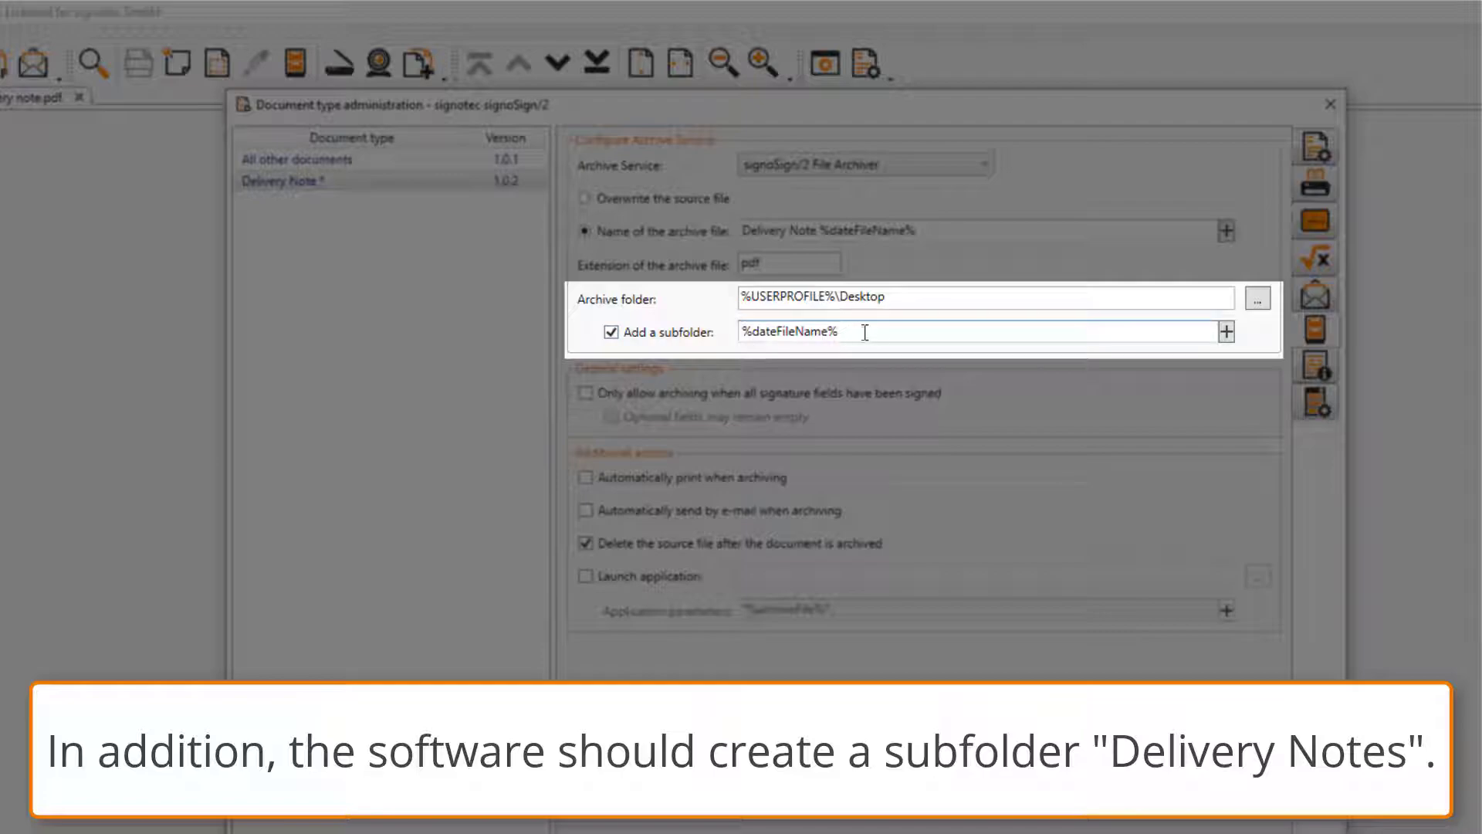
left_click_drag(860, 332, 549, 332)
type("Delivery Notes")
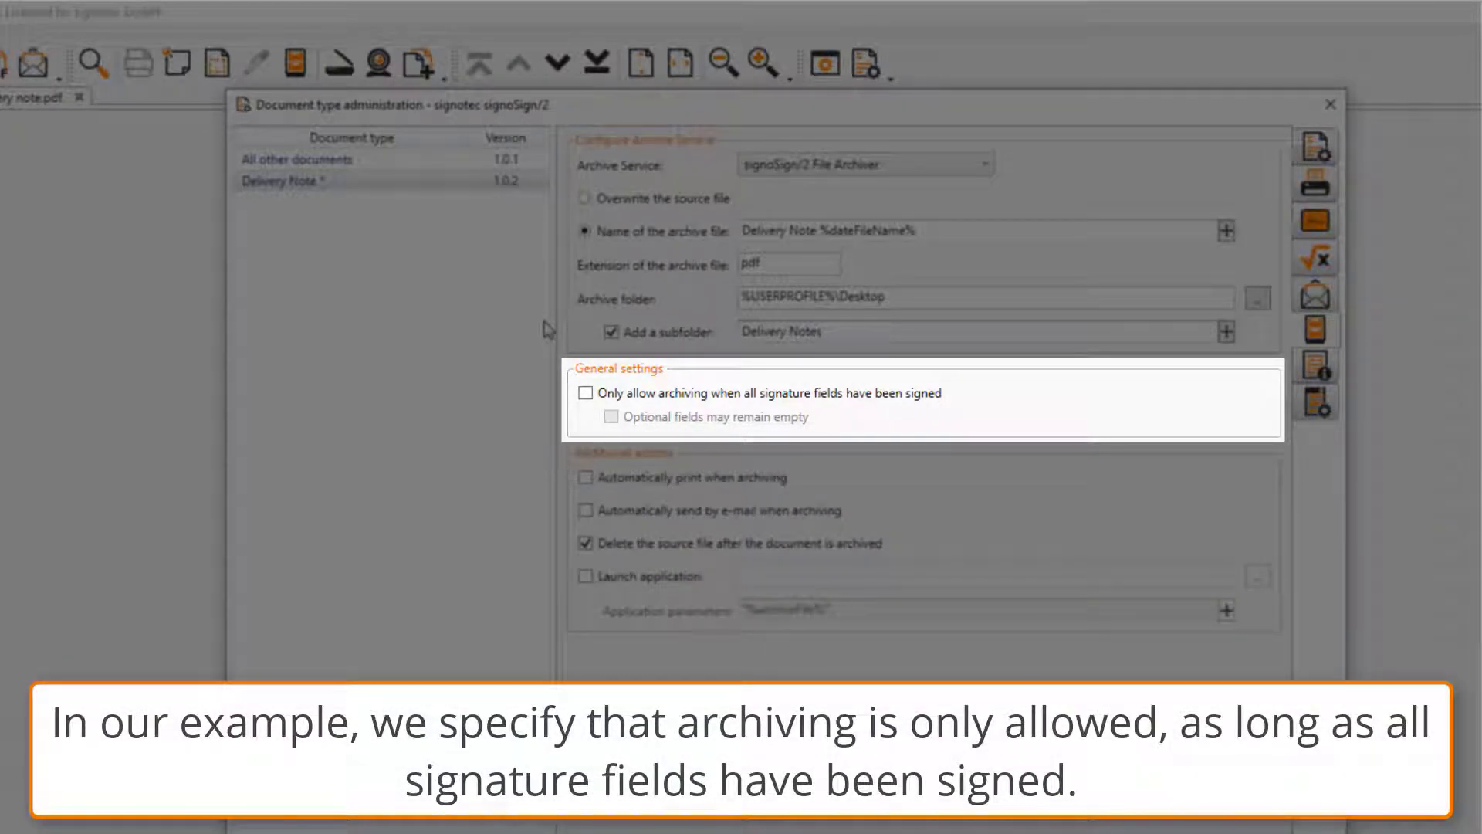
left_click(595, 392)
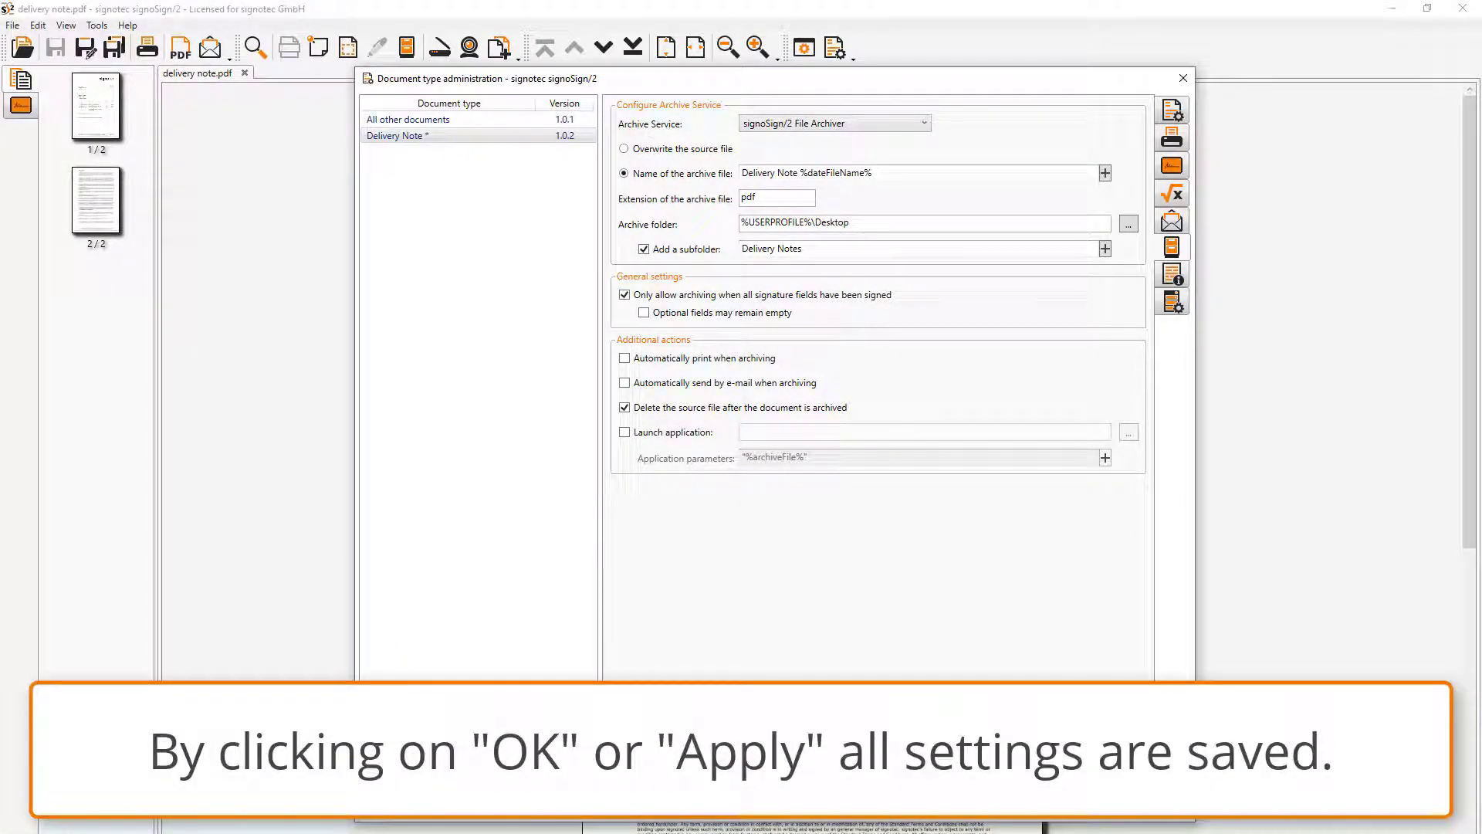
left_click(1035, 804)
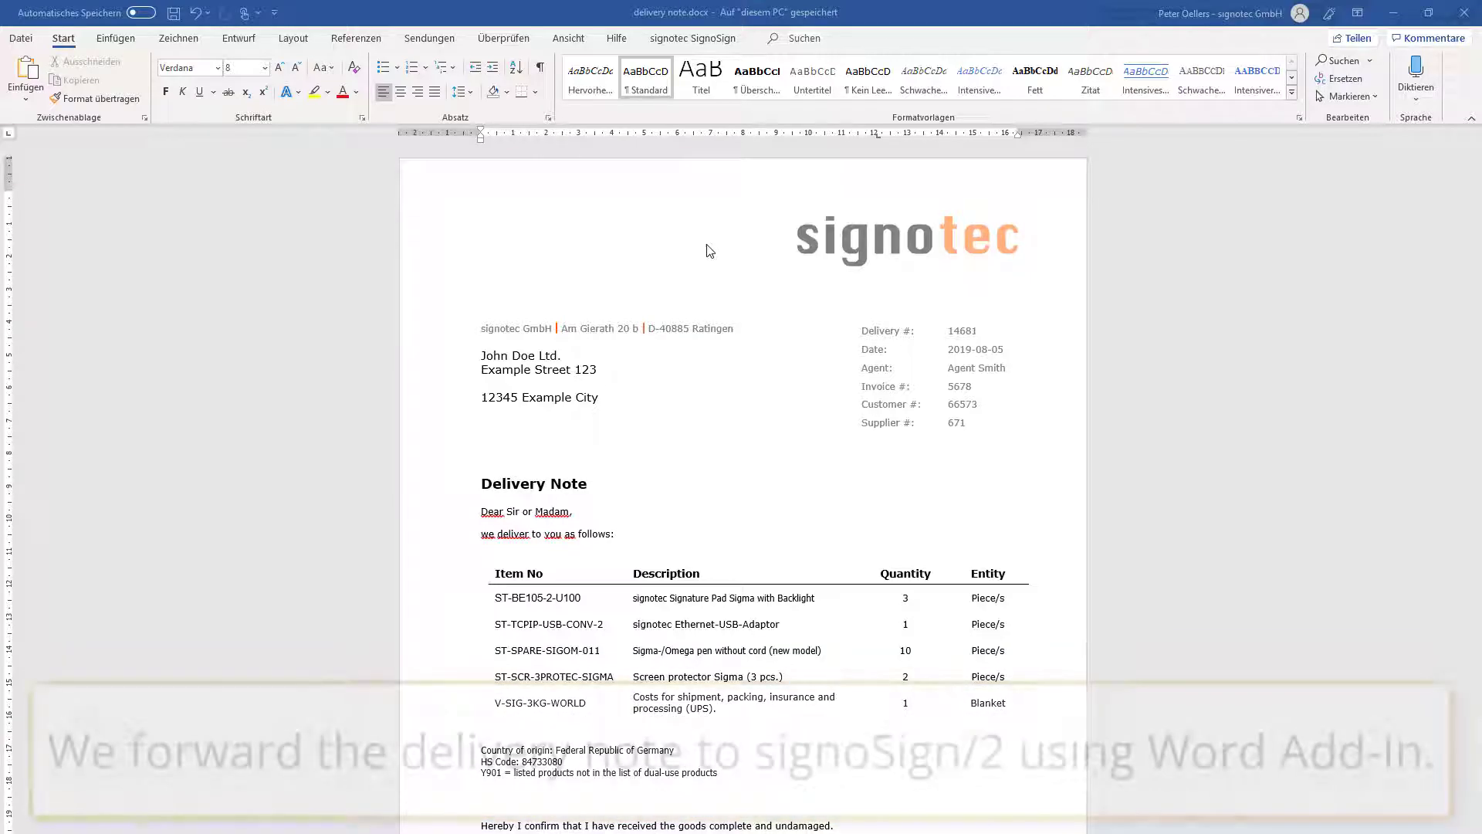
In Word, create a PDF of the delivery note and forward it for signing with the signotec SignoSign add-in
left_click(664, 38)
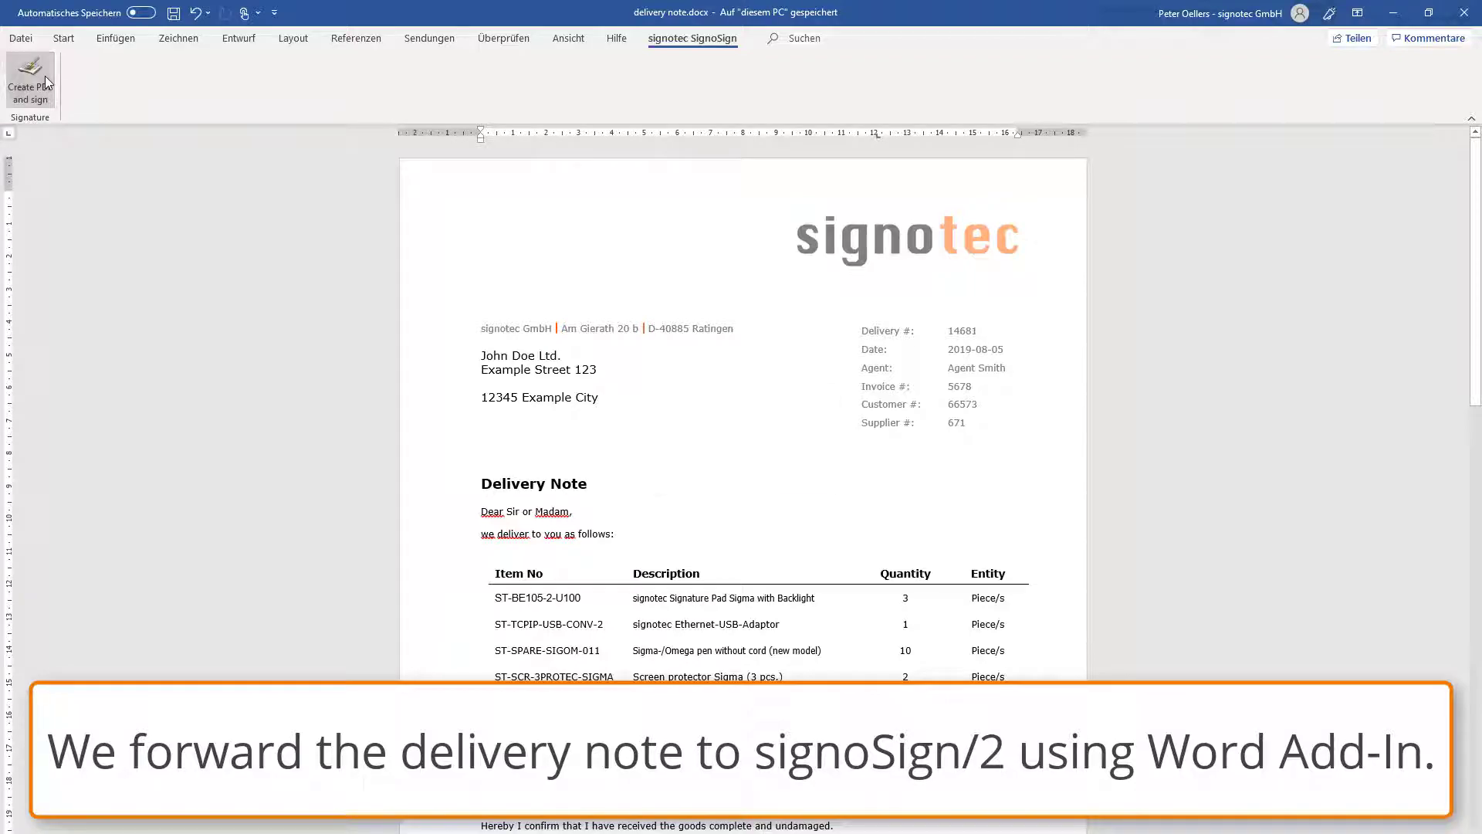
left_click(44, 75)
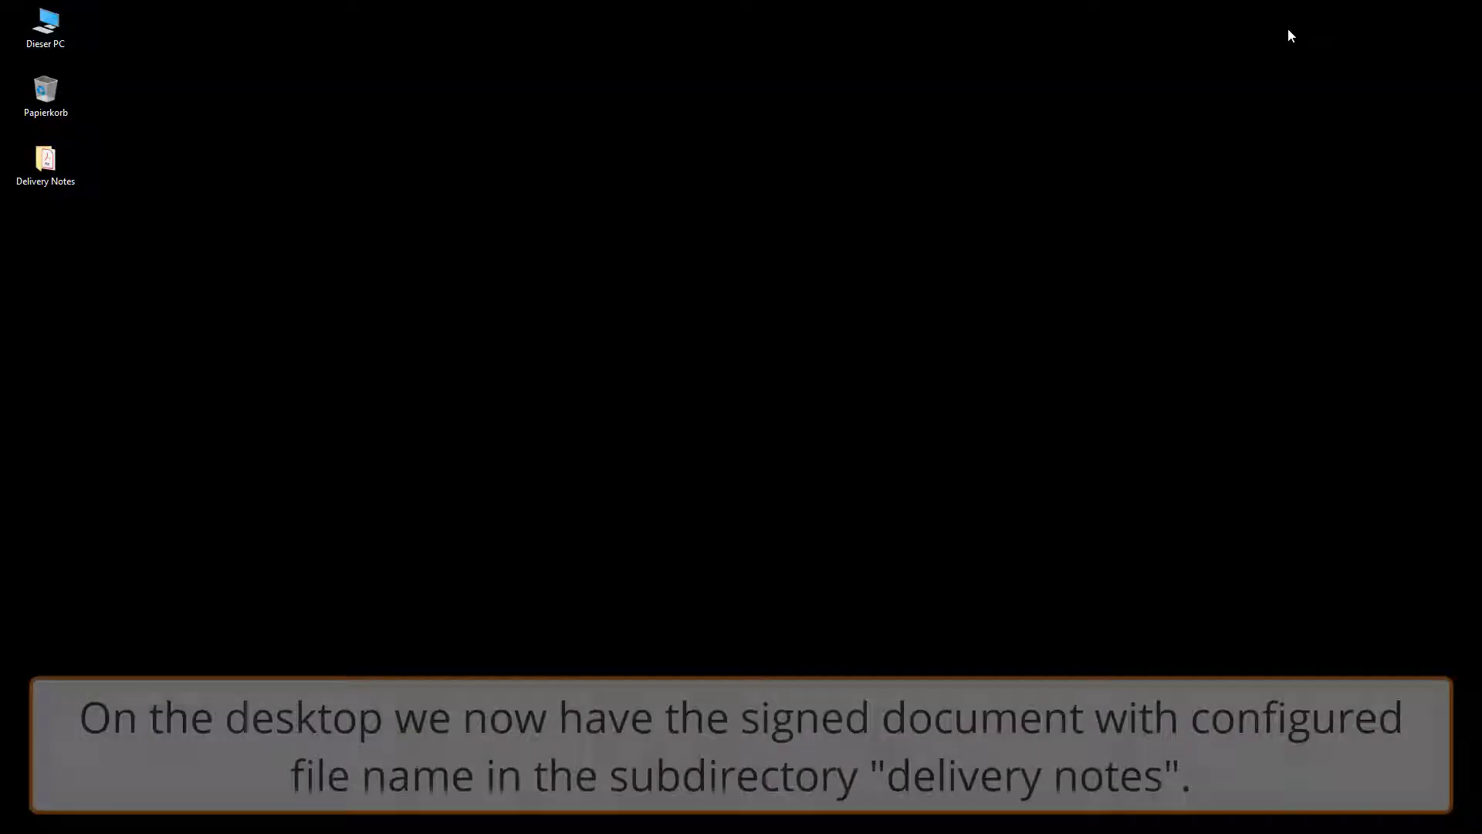
Open the Delivery Notes folder on the desktop to check the archived document
double_click(45, 177)
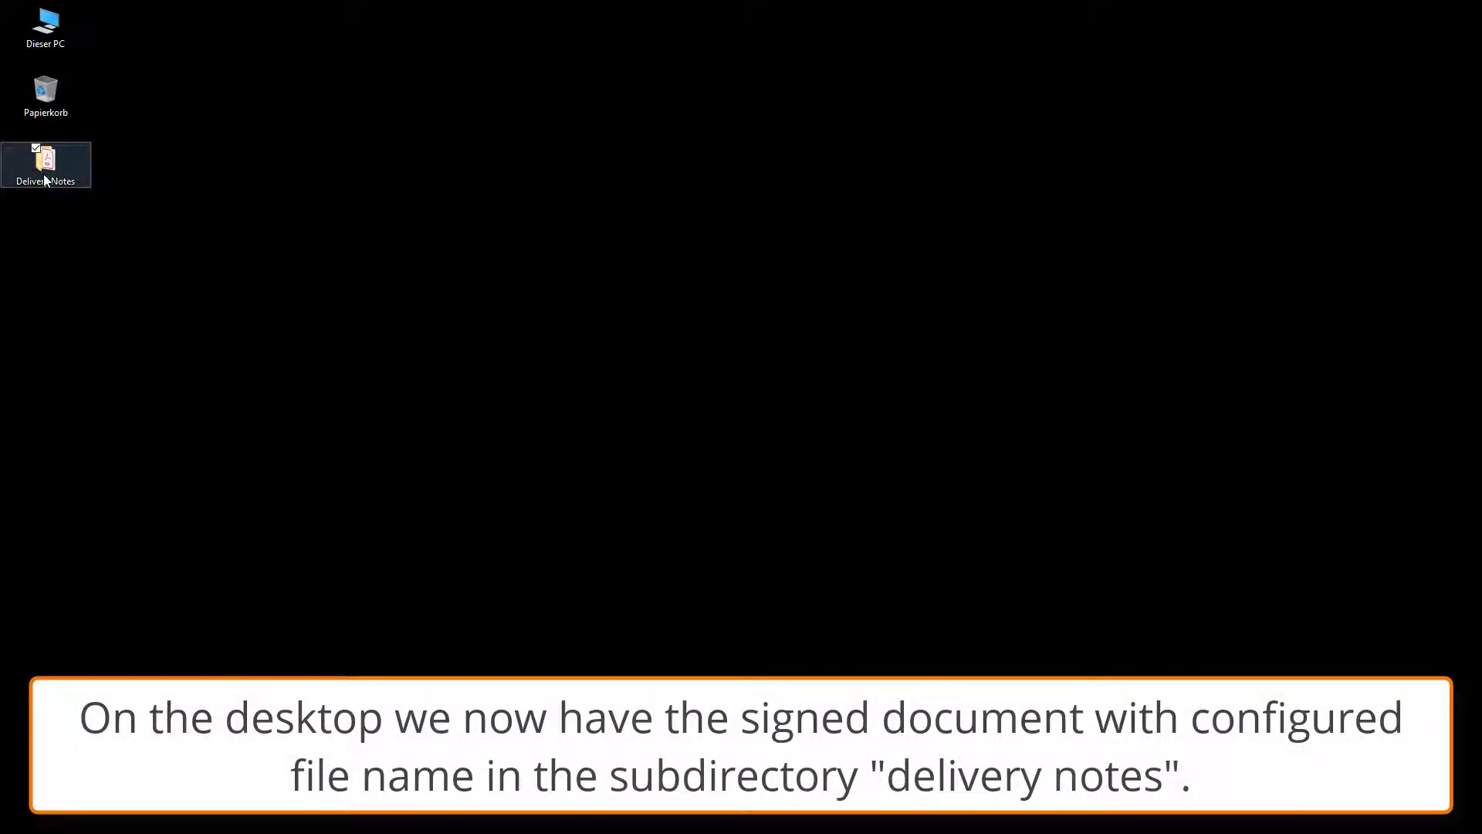